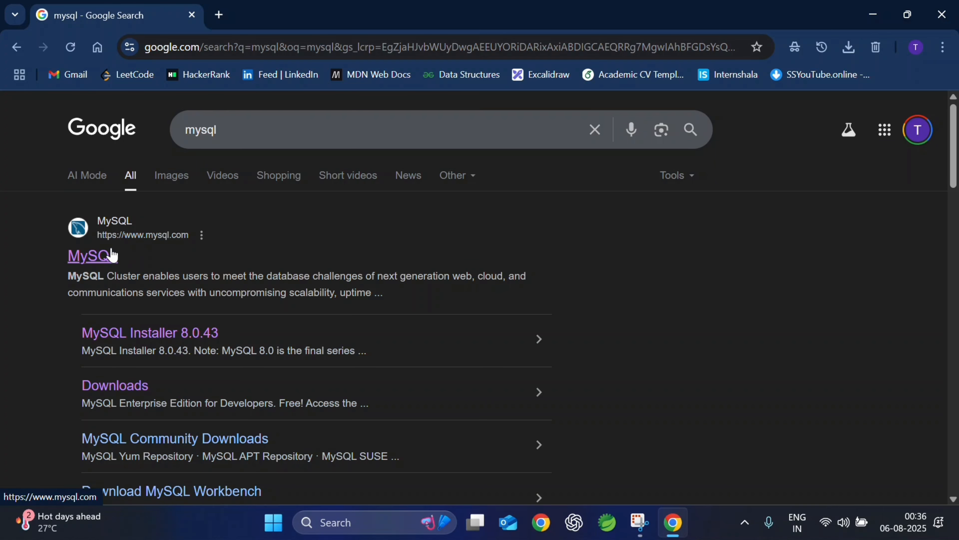
Go to the MySQL website's Community (GPL) downloads and open the MySQL Installer for Windows page
click(91, 260)
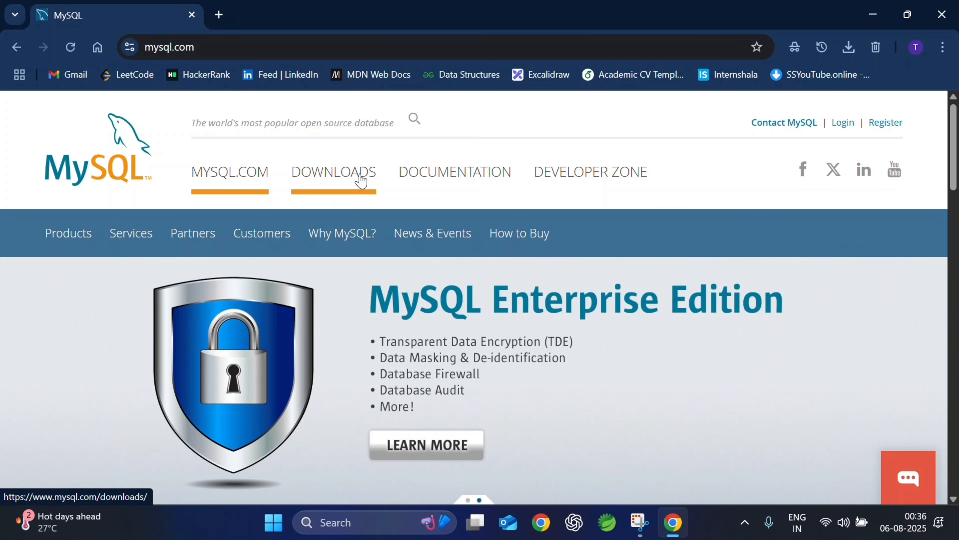
click(355, 177)
scroll(373, 269, down, 10)
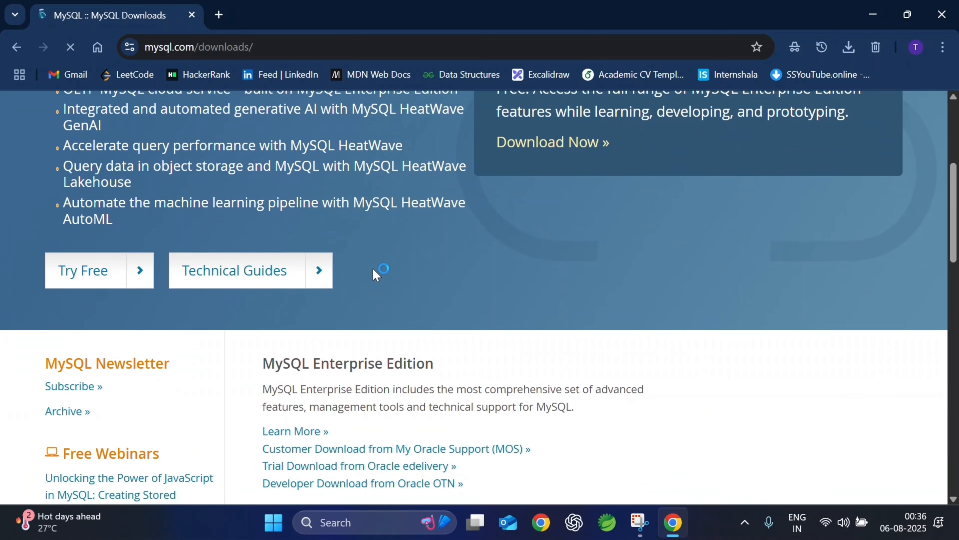
scroll(374, 270, down, 4)
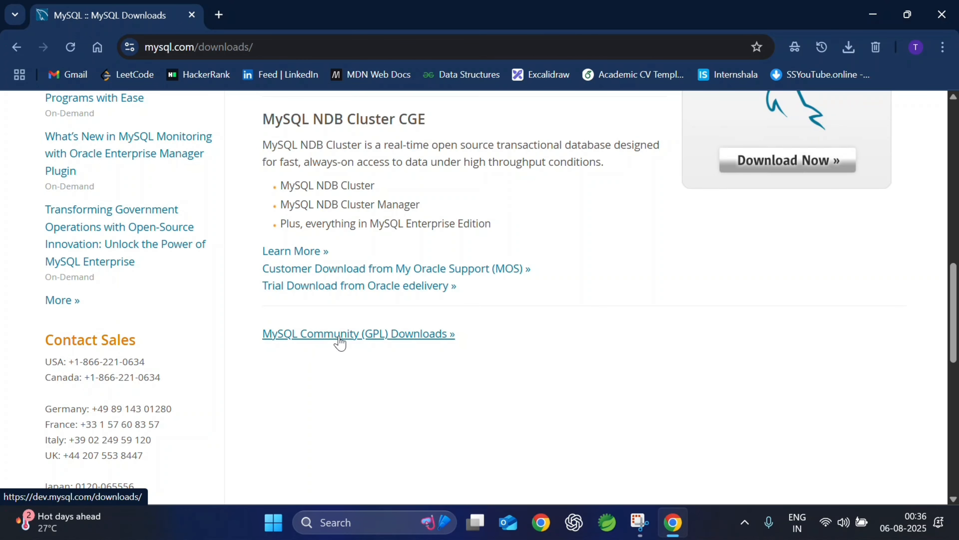
click(422, 343)
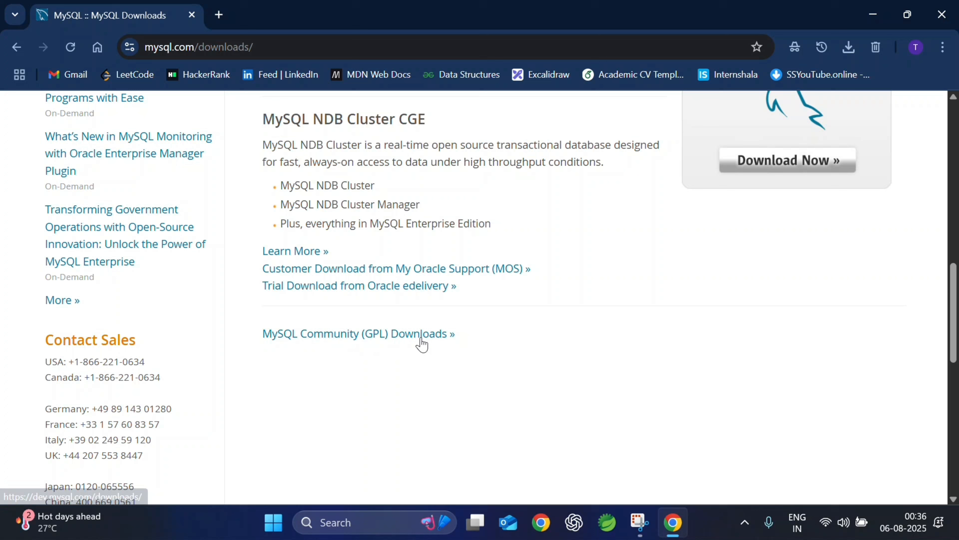
click(350, 331)
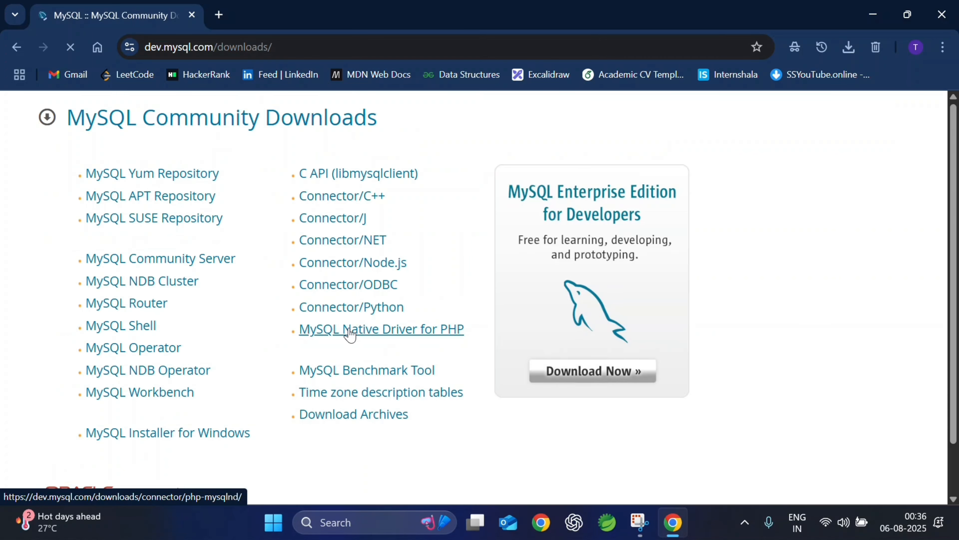
scroll(323, 459, down, 2)
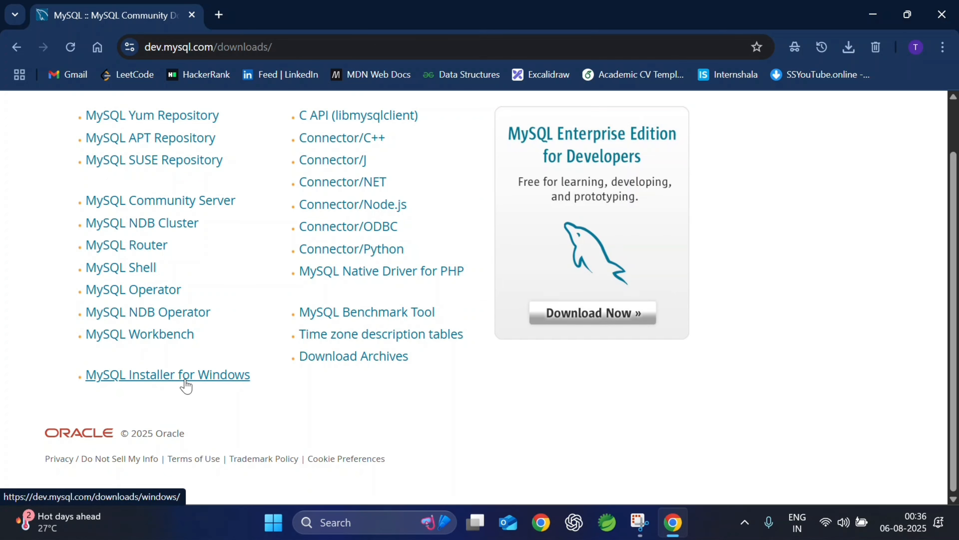
click(177, 377)
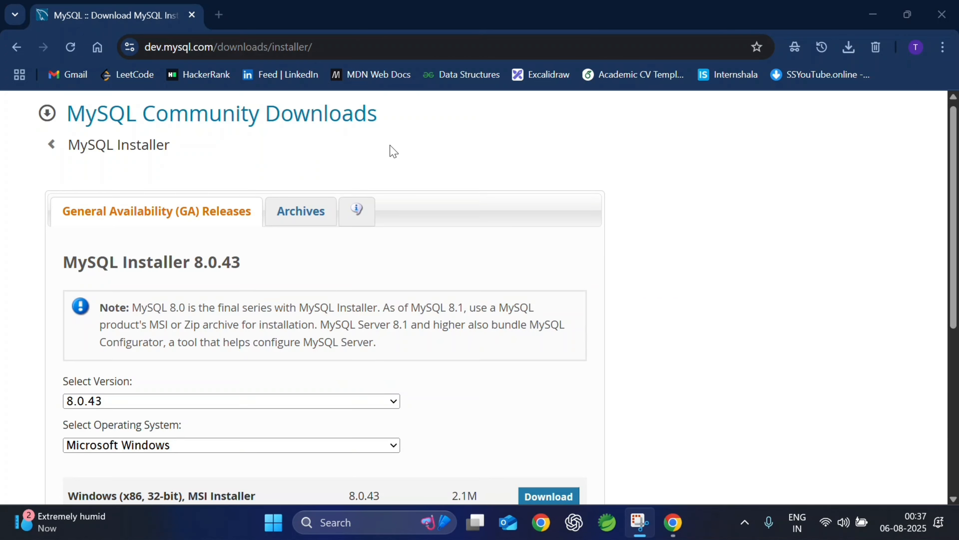
Download the 354.3M Windows MSI Installer 8.0.43 without signing in, saving mysql-installer-community-8.0.43.0 to the Downloads folder
scroll(391, 150, down, 1)
scroll(392, 149, down, 4)
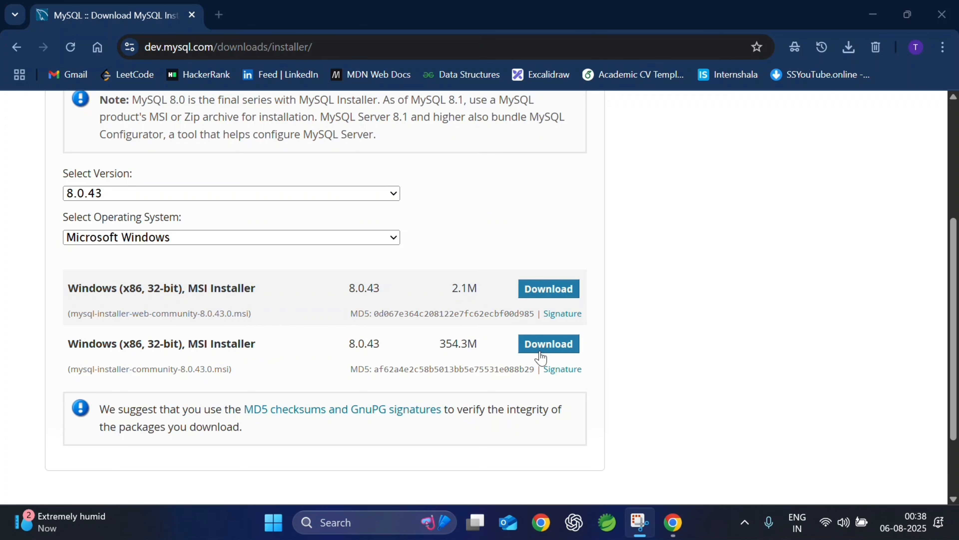
click(548, 351)
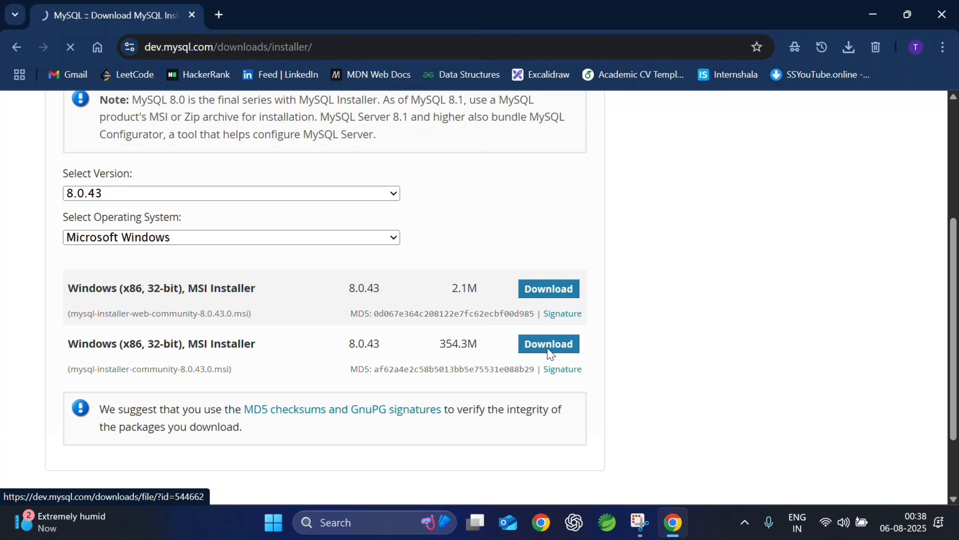
scroll(352, 439, down, 2)
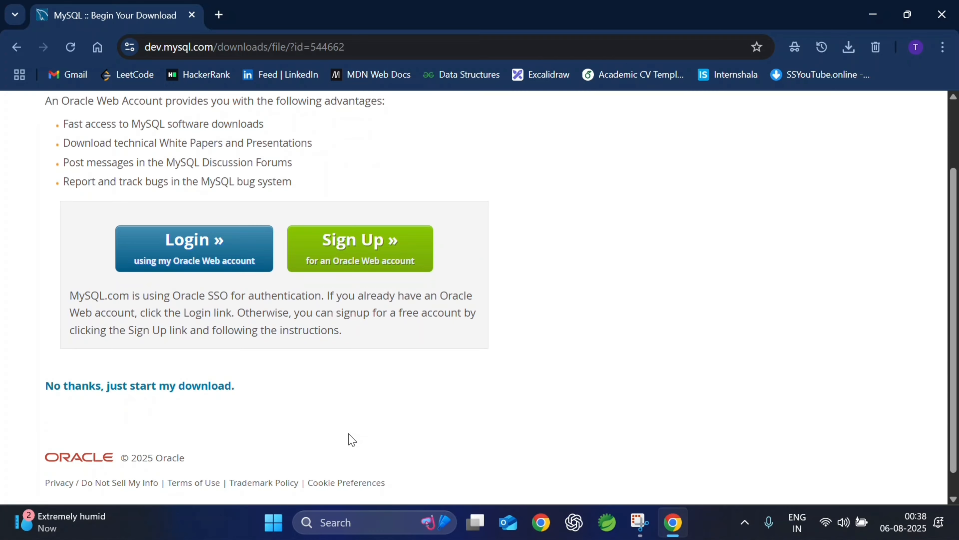
click(119, 391)
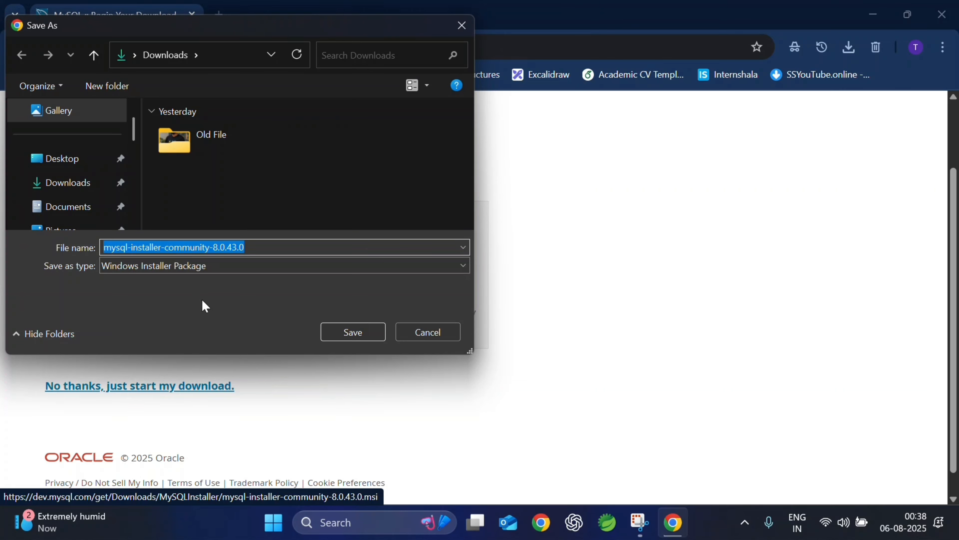
click(359, 332)
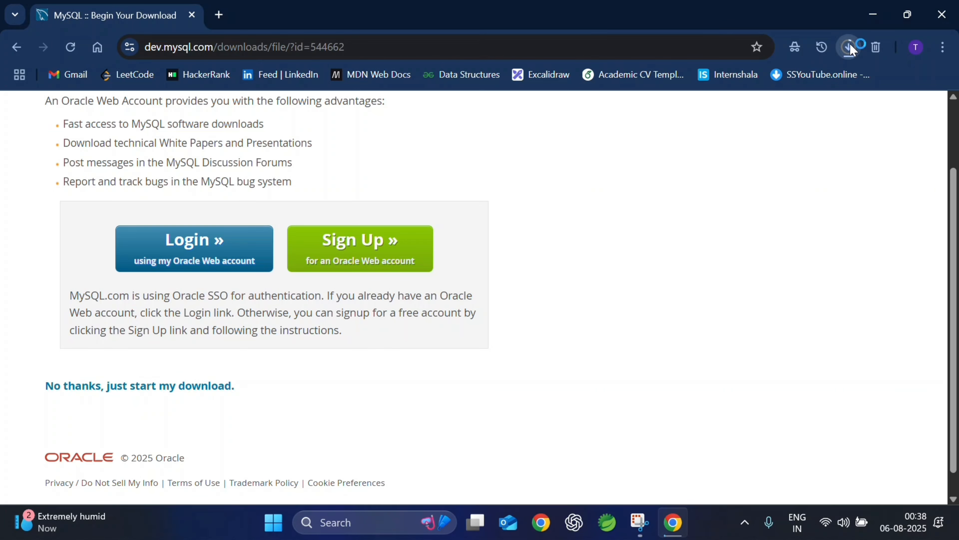
Run the downloaded mysql-installer-community-8.0.43.0.msi file and minimize the browser window
click(849, 44)
mouse_move(716, 125)
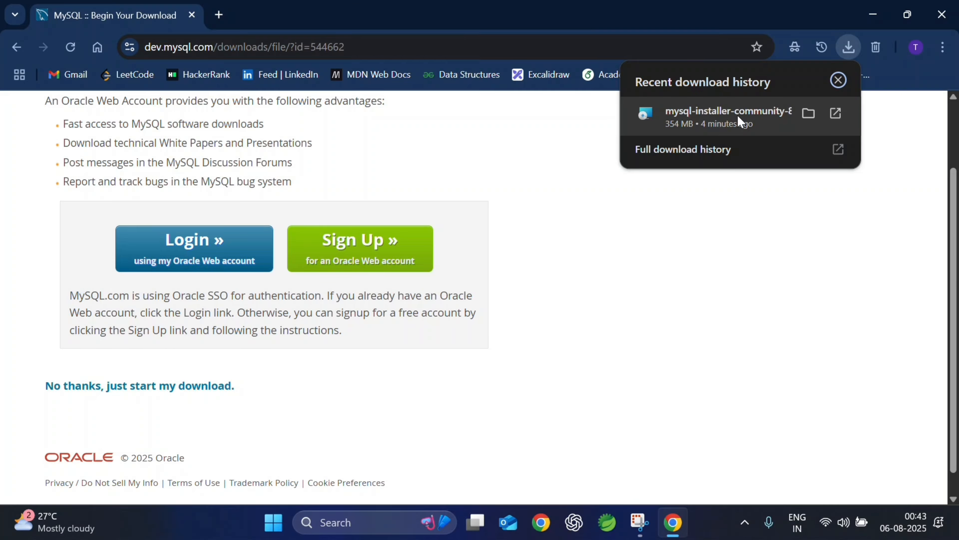
right_click(731, 118)
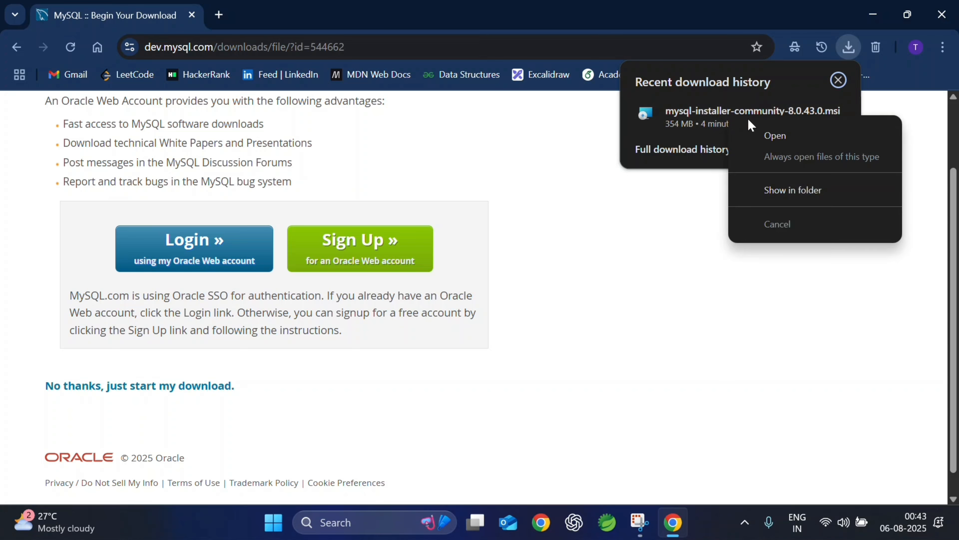
click(767, 134)
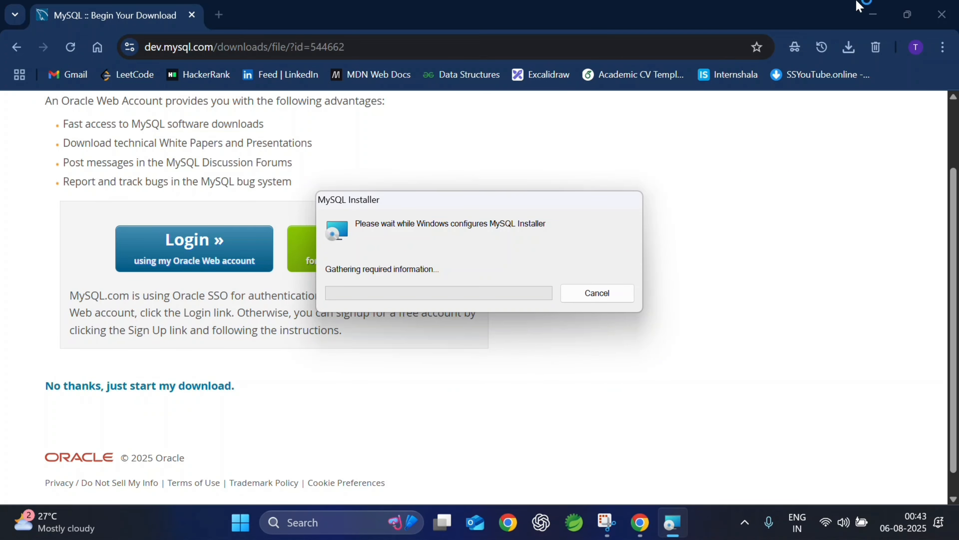
click(872, 14)
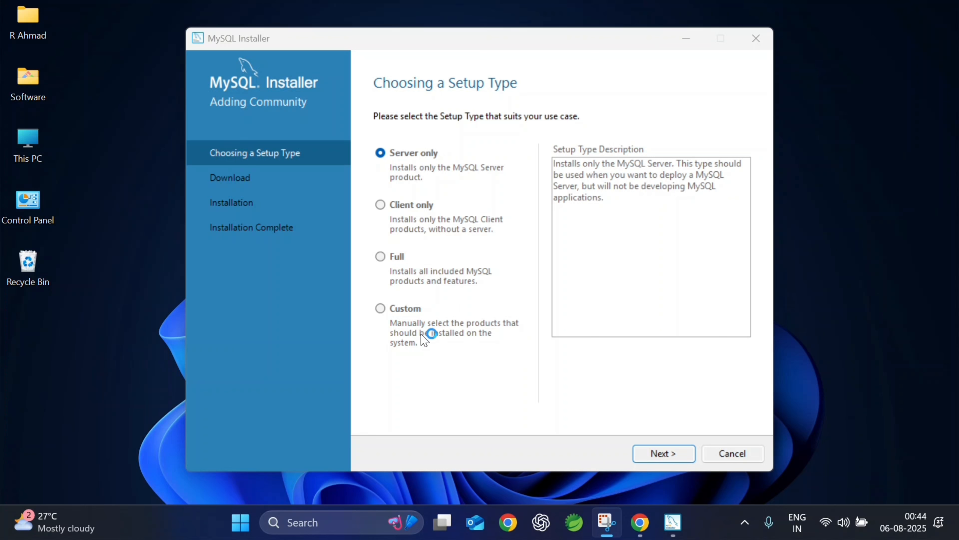
Choose the Custom setup type and add MySQL Server 8.0.43 - X64 to the products to be installed
click(381, 308)
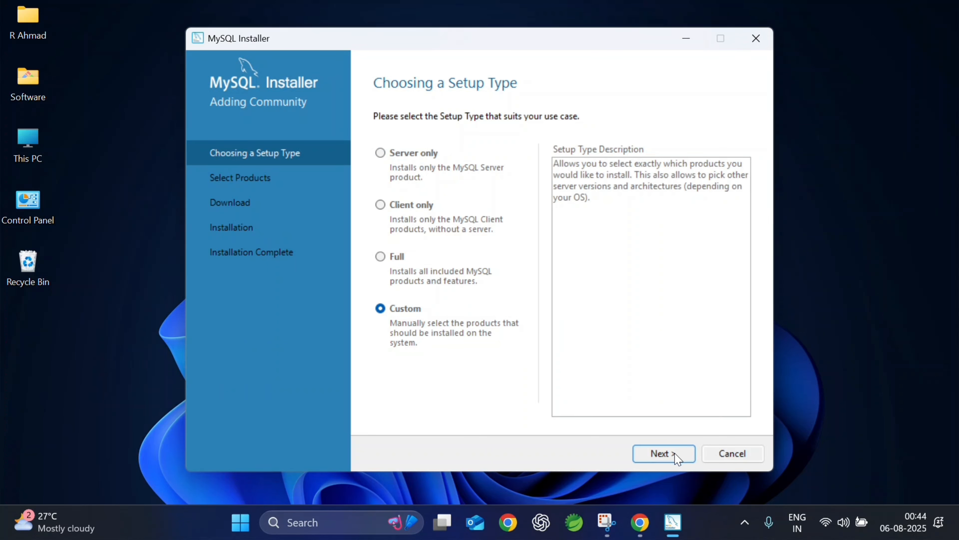
click(664, 453)
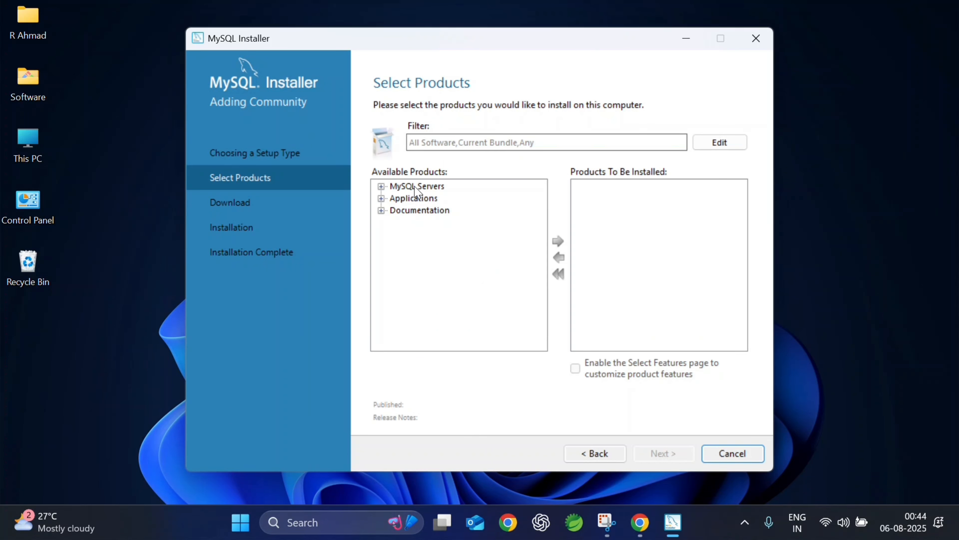
click(380, 188)
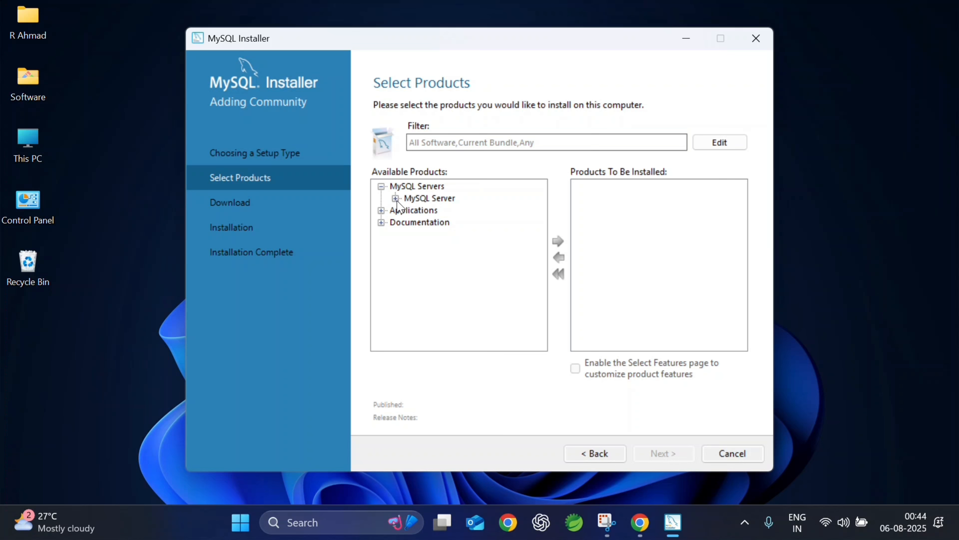
click(395, 198)
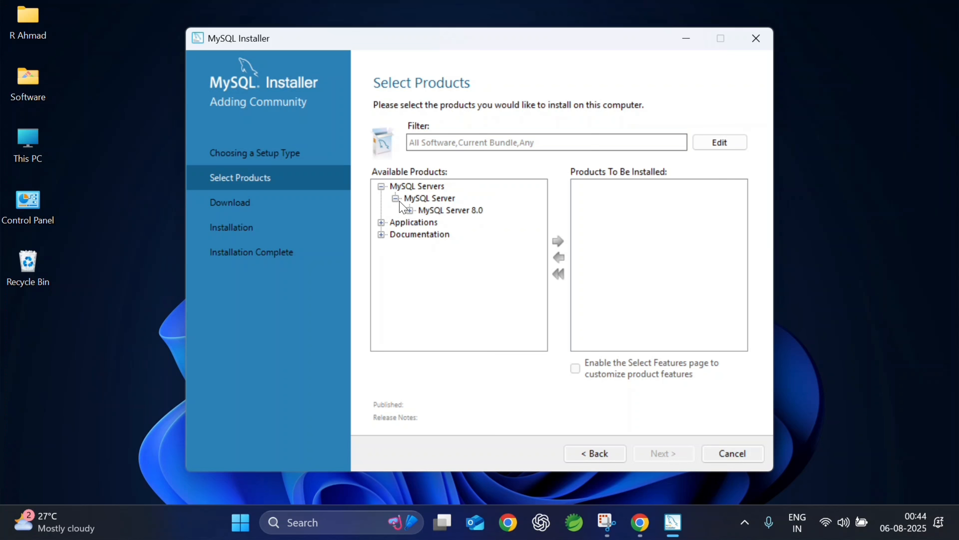
click(410, 210)
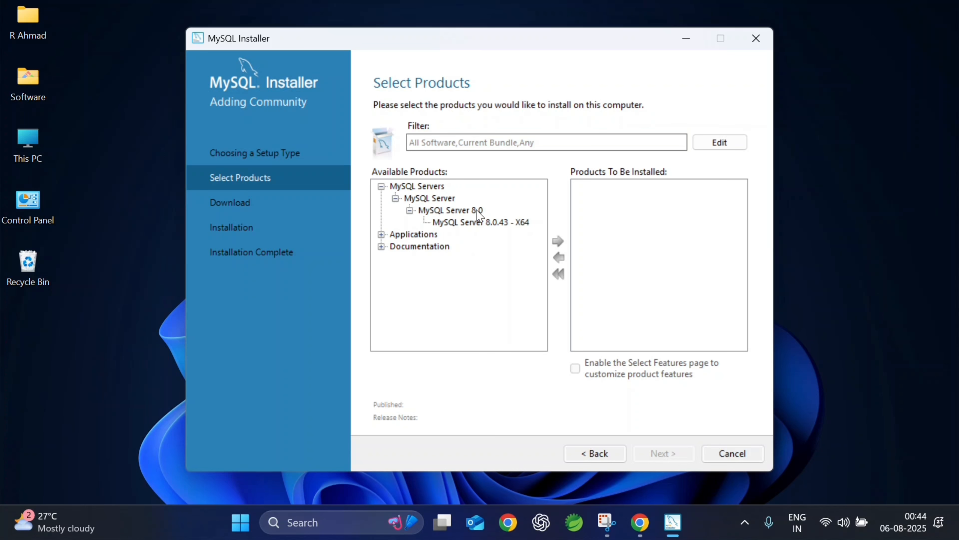
click(454, 223)
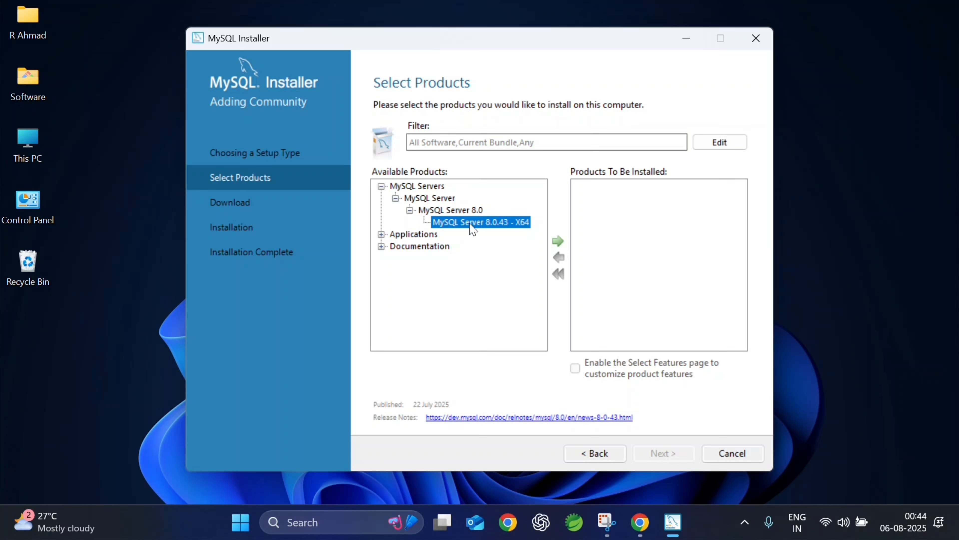
click(559, 240)
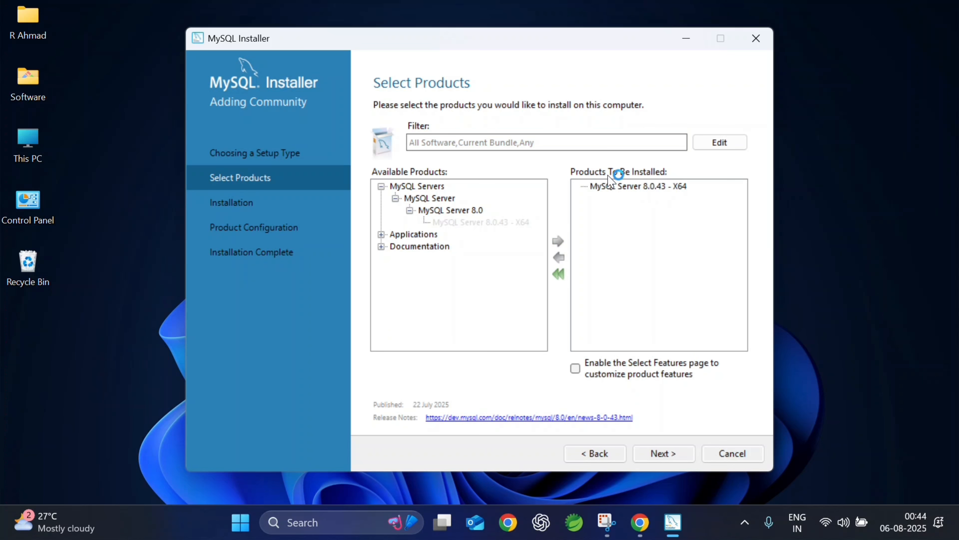
Add the MySQL Workbench 8.0.43 application to the products to be installed
click(381, 234)
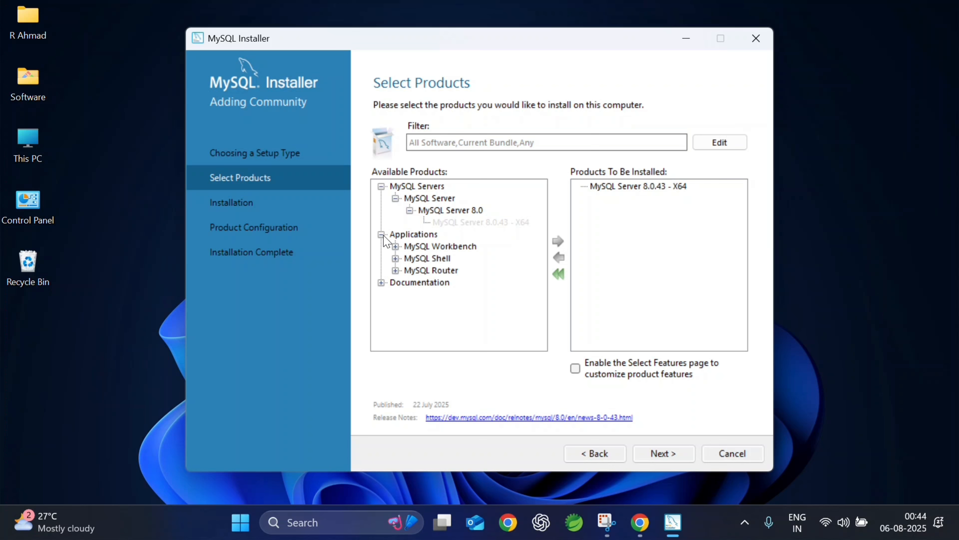
click(396, 247)
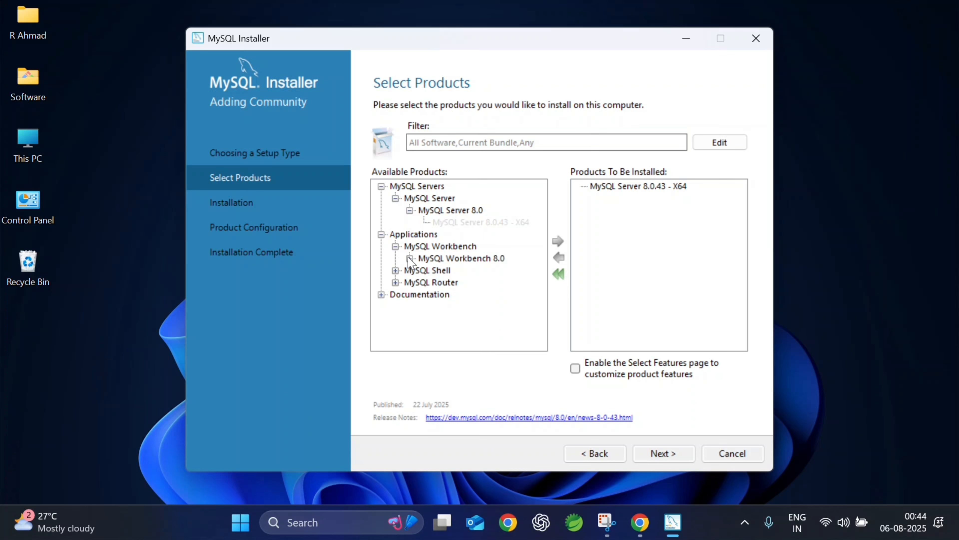
click(409, 258)
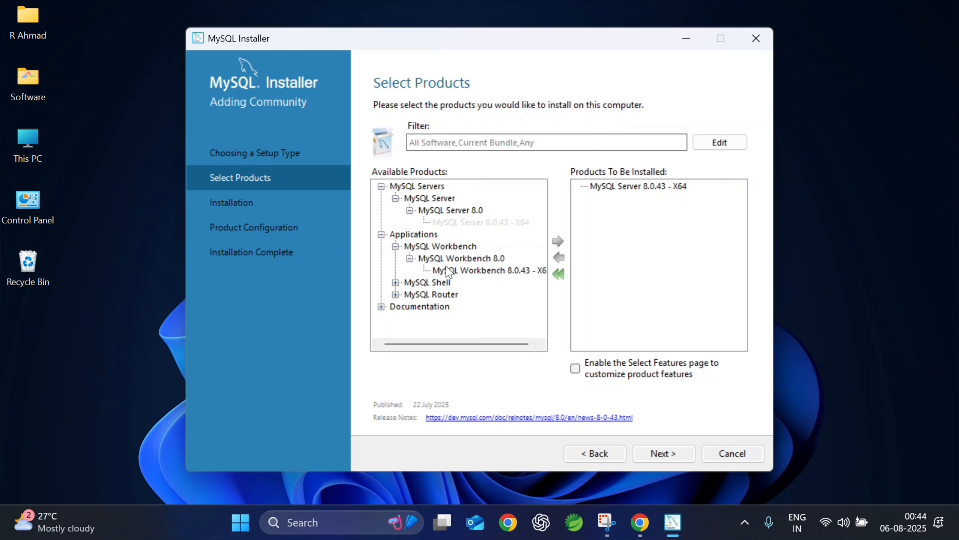
click(453, 270)
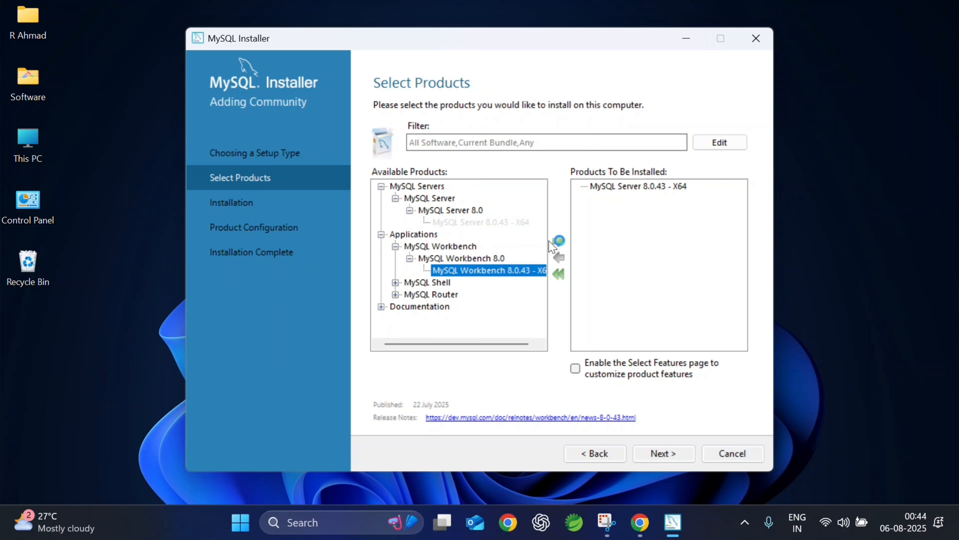
click(559, 242)
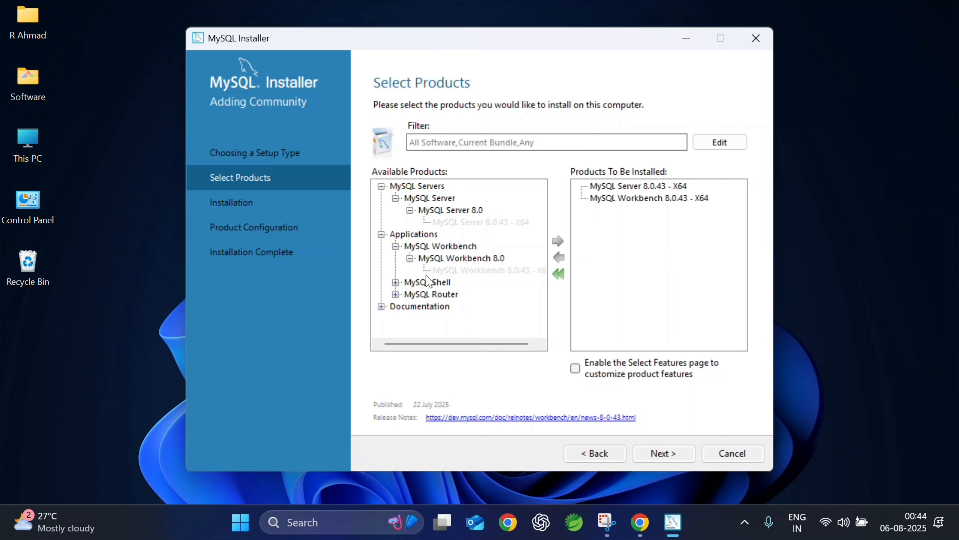
Add the MySQL Shell 8.0.43 - X64 application to the products to be installed
click(396, 283)
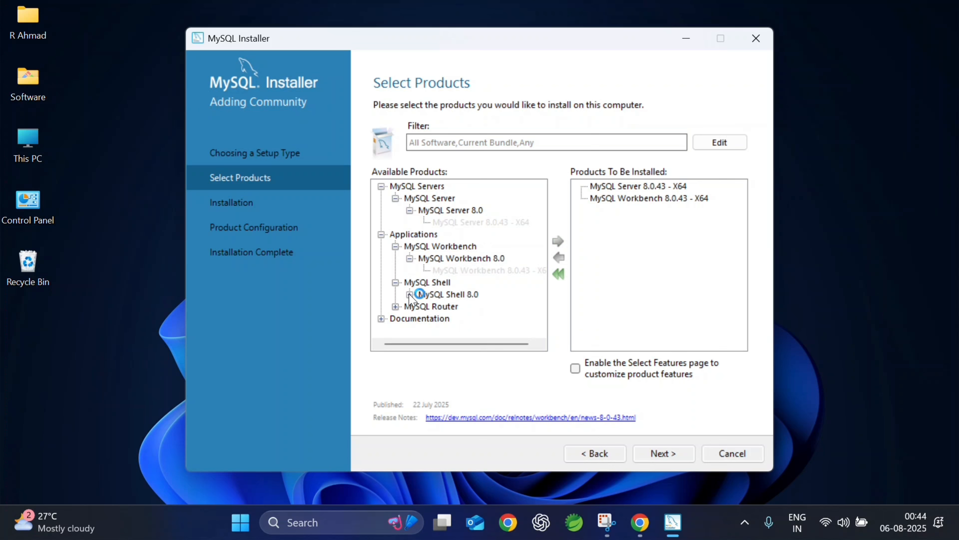
click(409, 295)
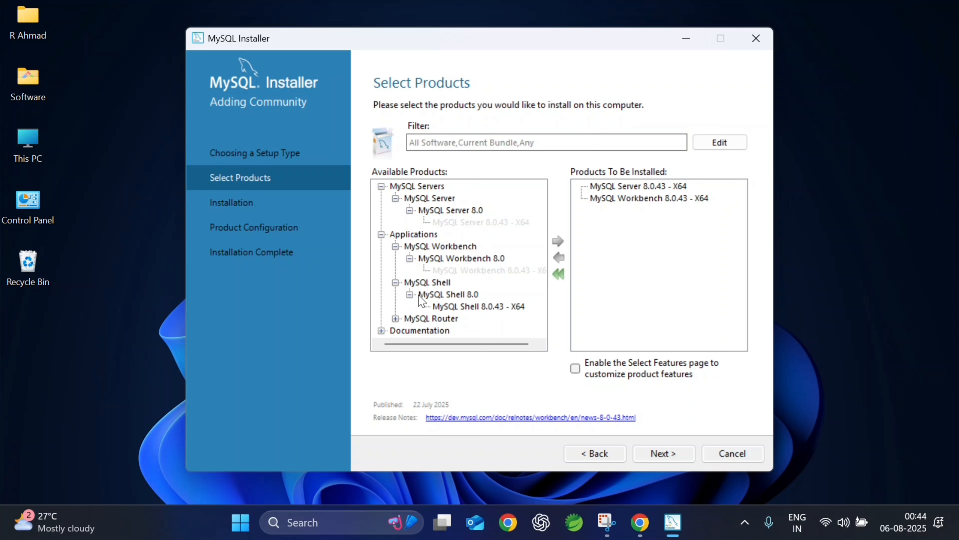
click(458, 306)
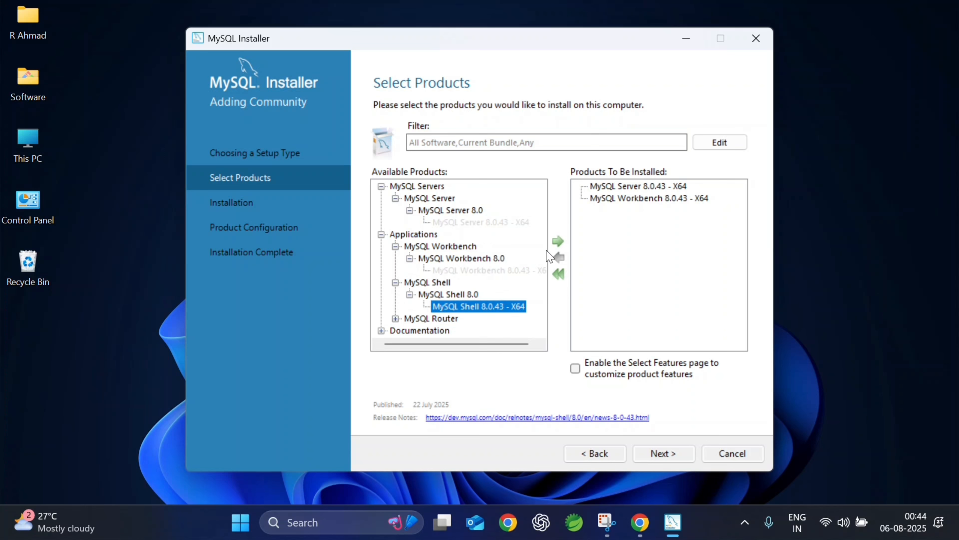
click(558, 244)
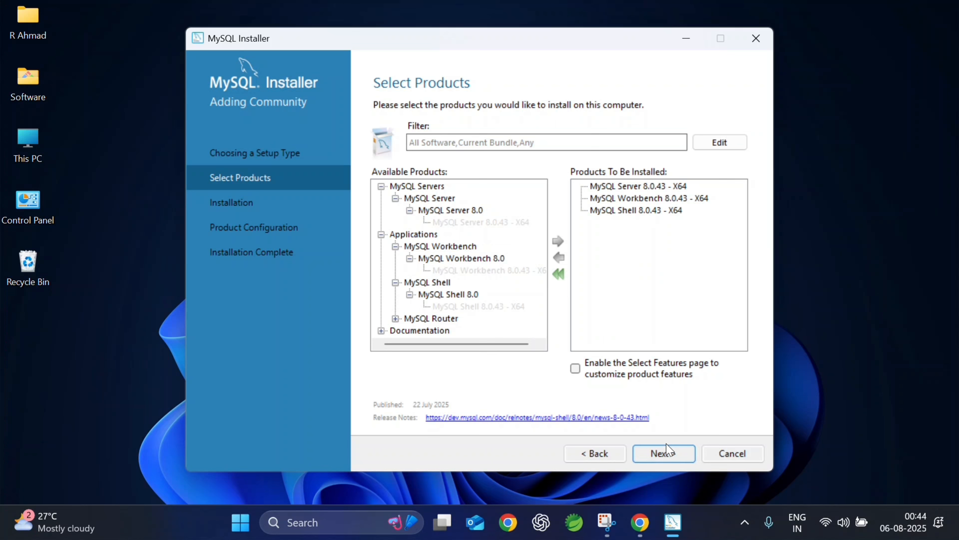
Install the selected MySQL Server, Workbench and Shell packages, and proceed to Product Configuration
click(665, 454)
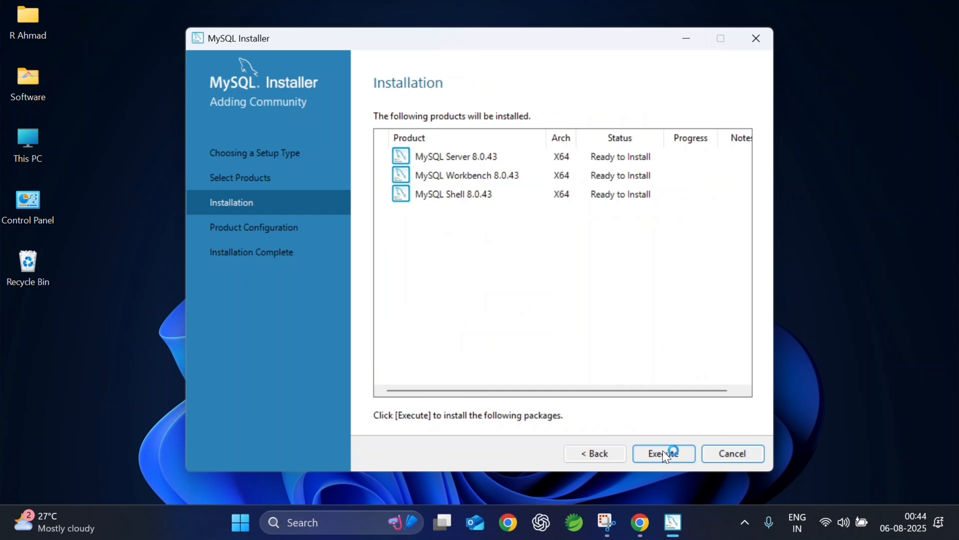
click(667, 453)
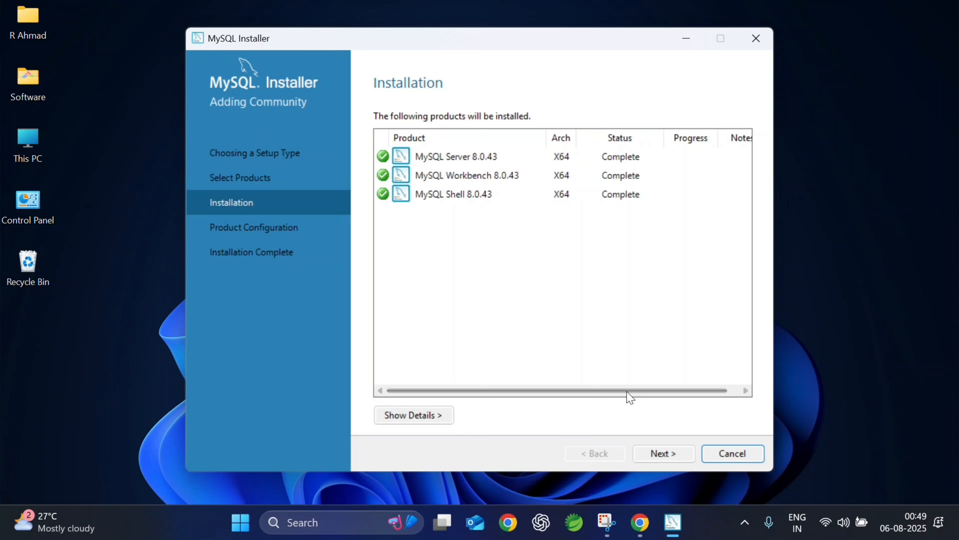
click(658, 455)
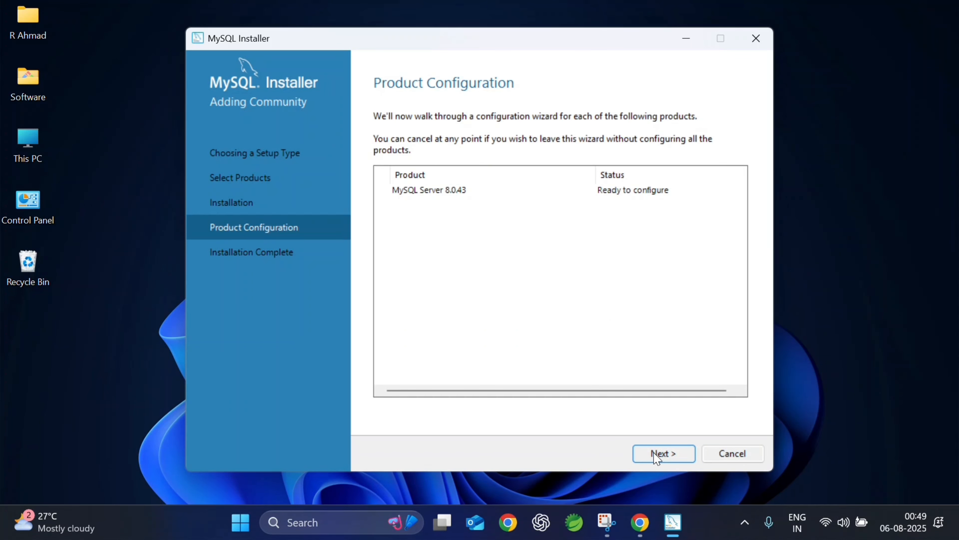
Start configuring MySQL Server as a Development Computer on TCP/IP port 3306 with strong password encryption for authentication
click(663, 453)
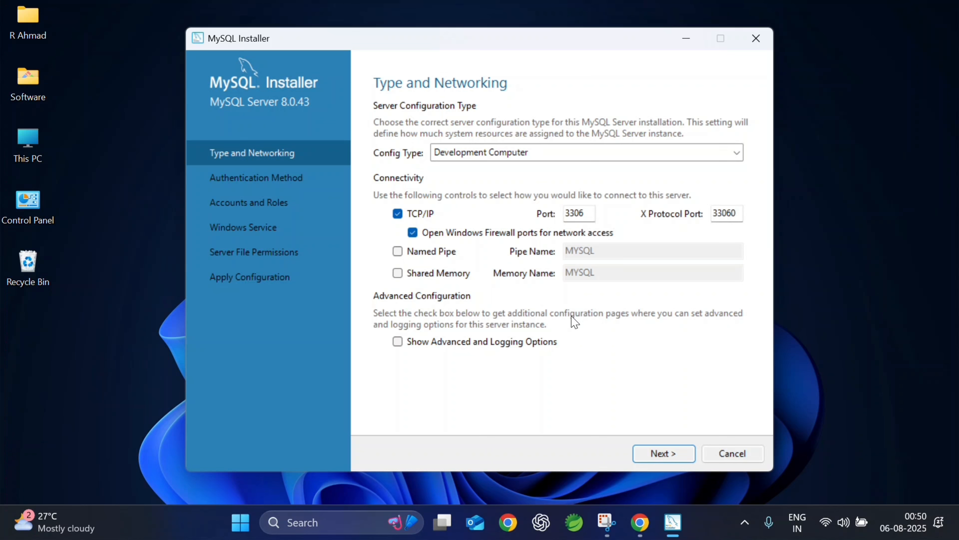
click(673, 455)
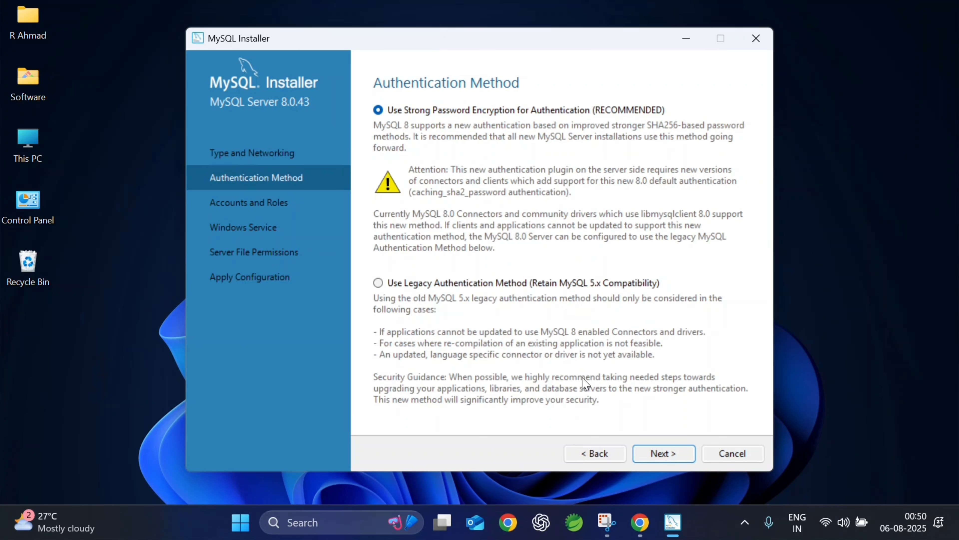
click(663, 455)
Enter and repeat the MySQL root password, and continue to the Windows Service settings
text(********)
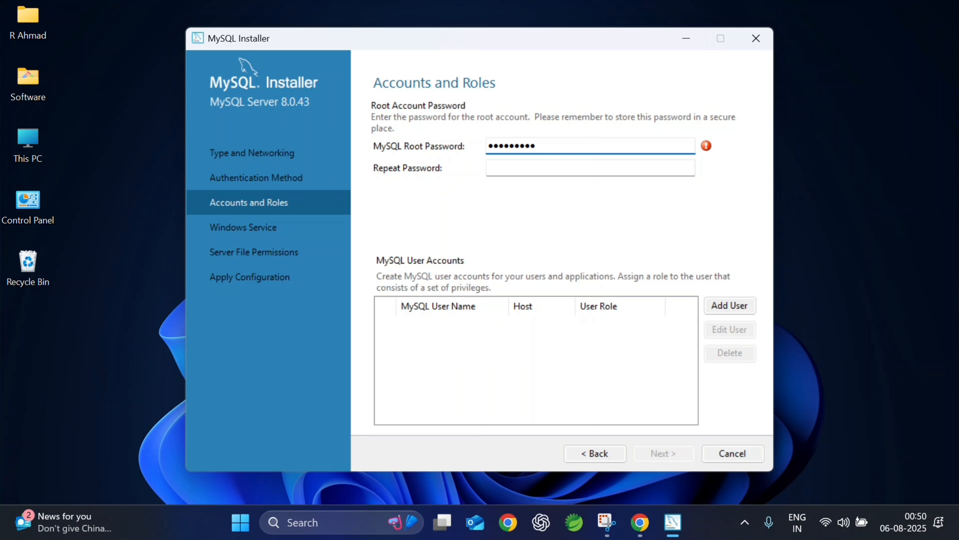
click(529, 174)
text(**)
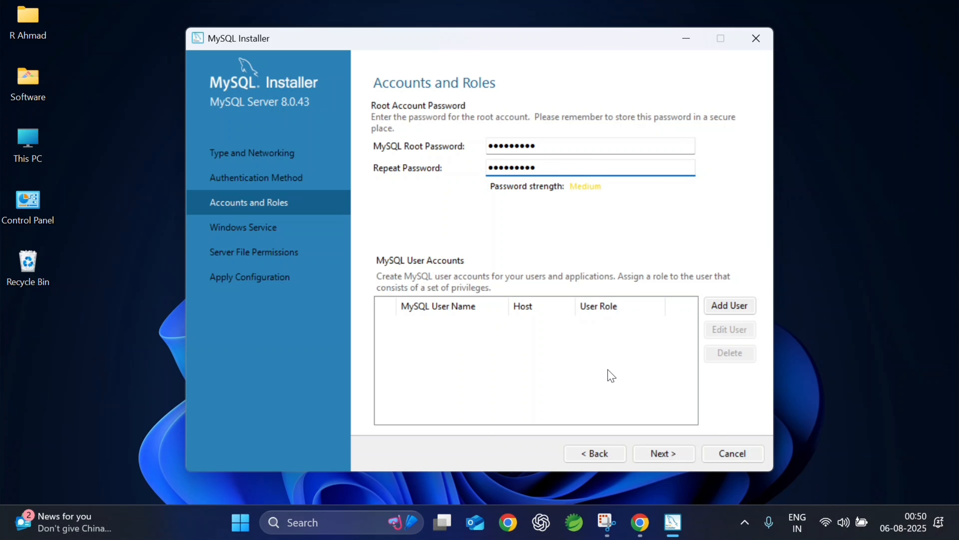
click(670, 457)
click(670, 456)
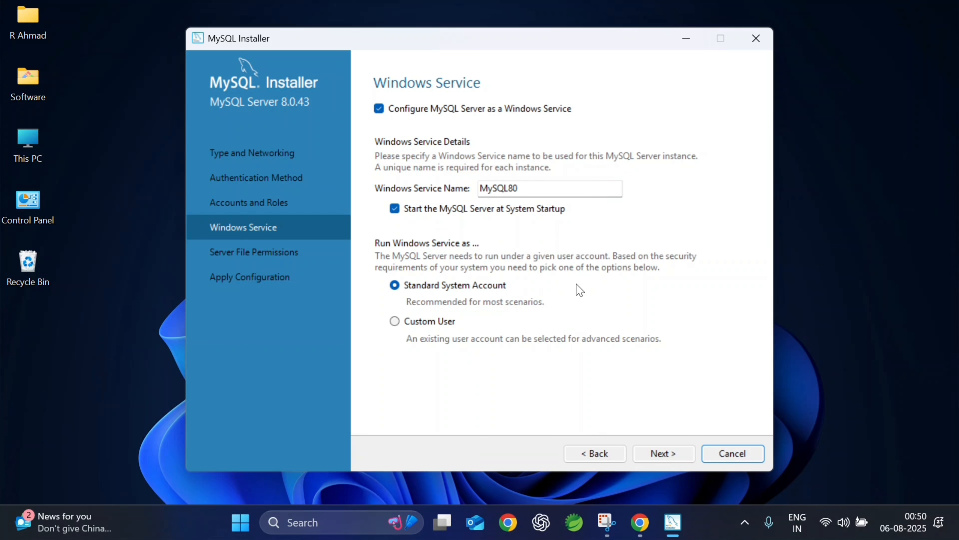
Accept the MySQL80 Windows service running under the Standard System Account and the full-access server file permissions, and apply the configuration
click(660, 457)
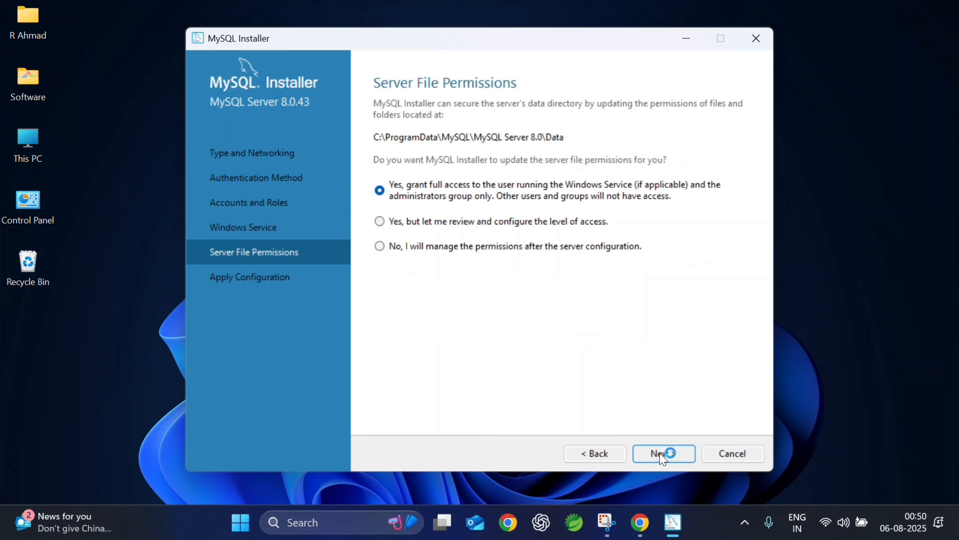
click(663, 458)
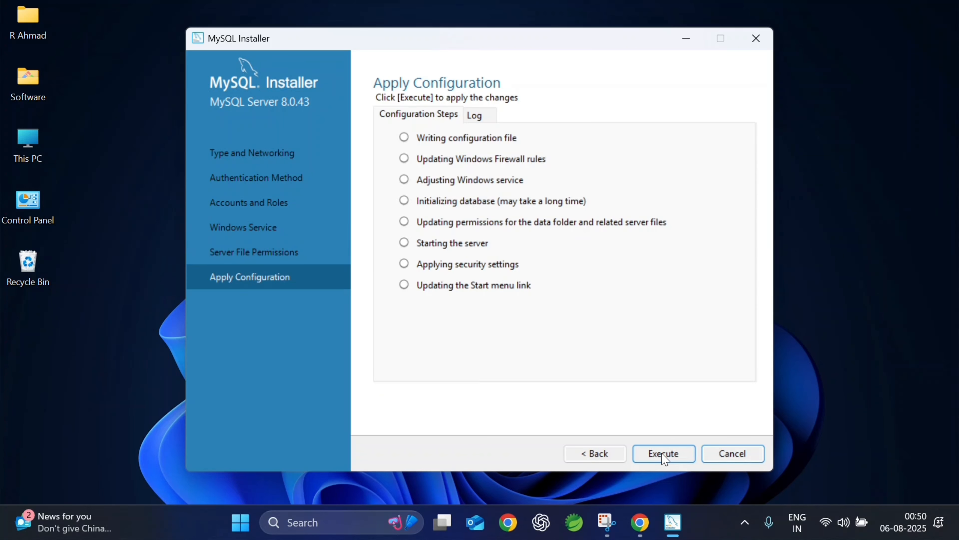
click(665, 458)
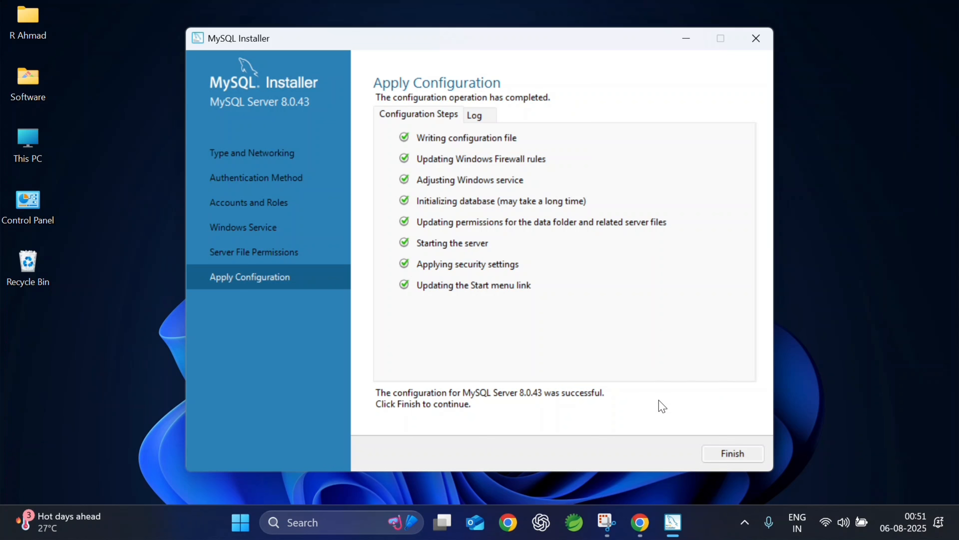
Finish the installation with MySQL Workbench and MySQL Shell set to start after setup, and minimize both of their windows
click(735, 453)
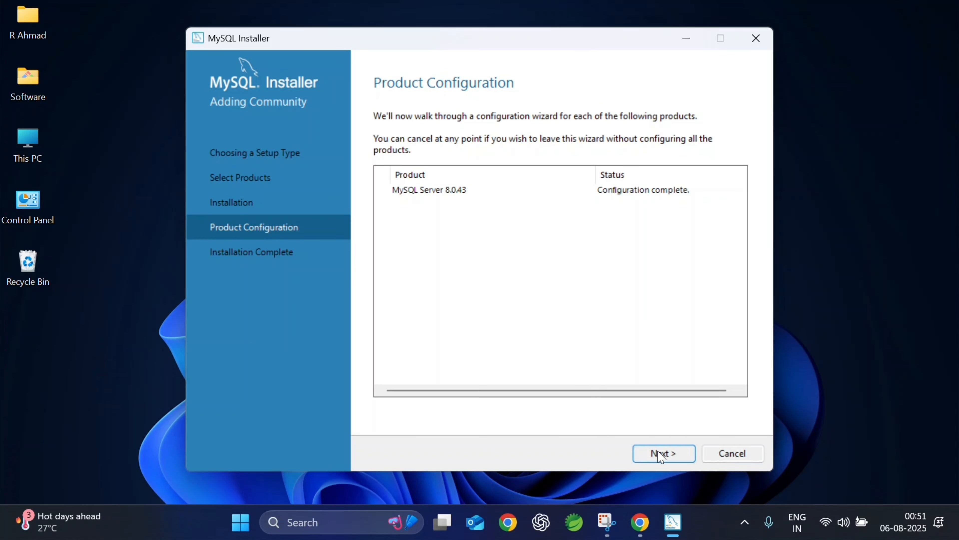
click(661, 454)
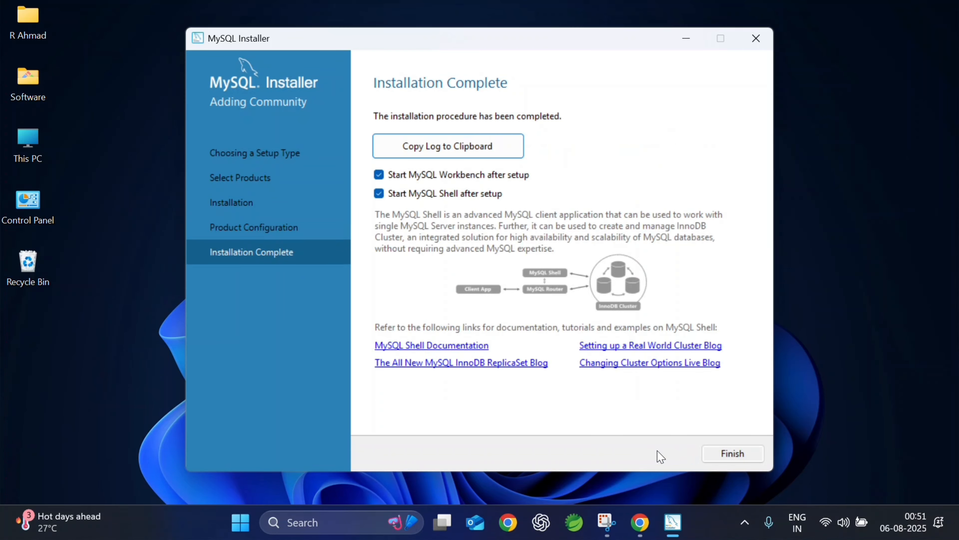
click(732, 454)
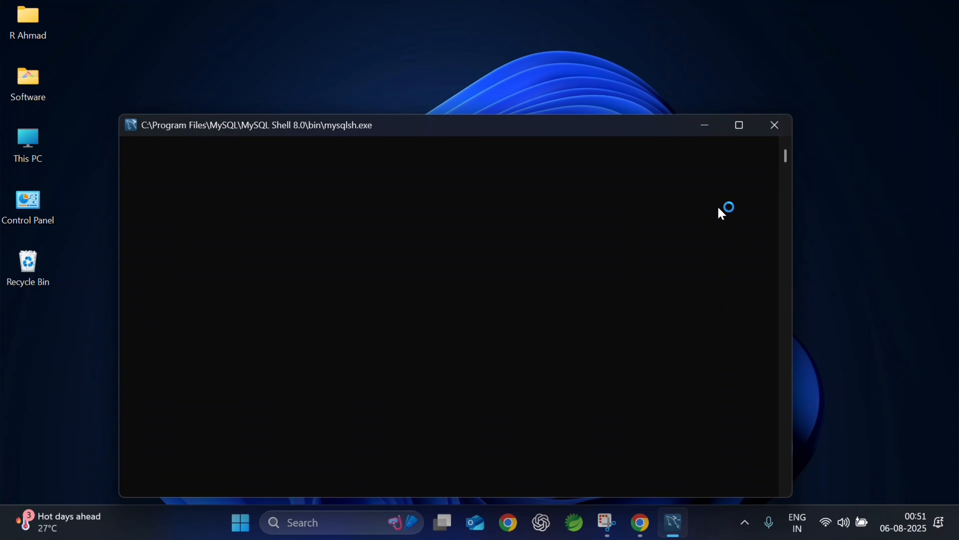
click(703, 127)
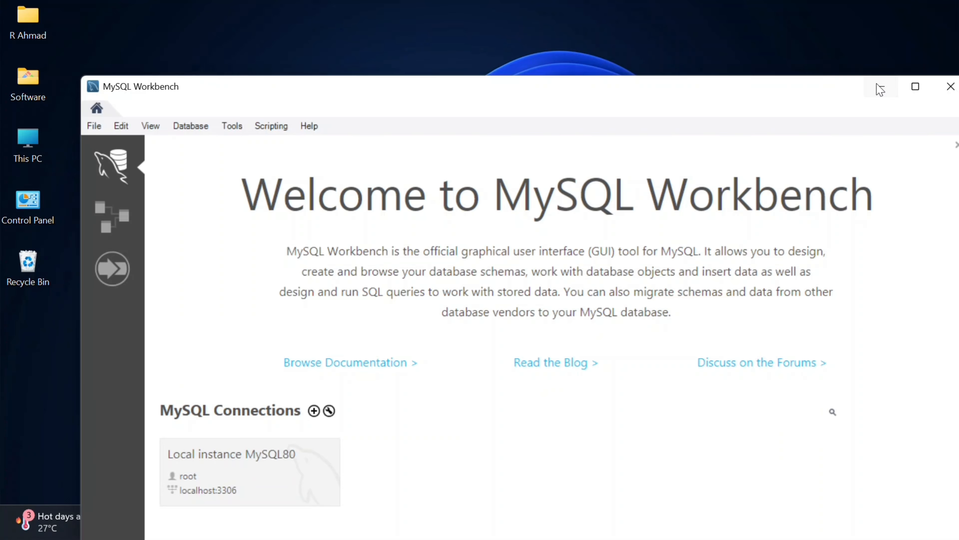
click(880, 90)
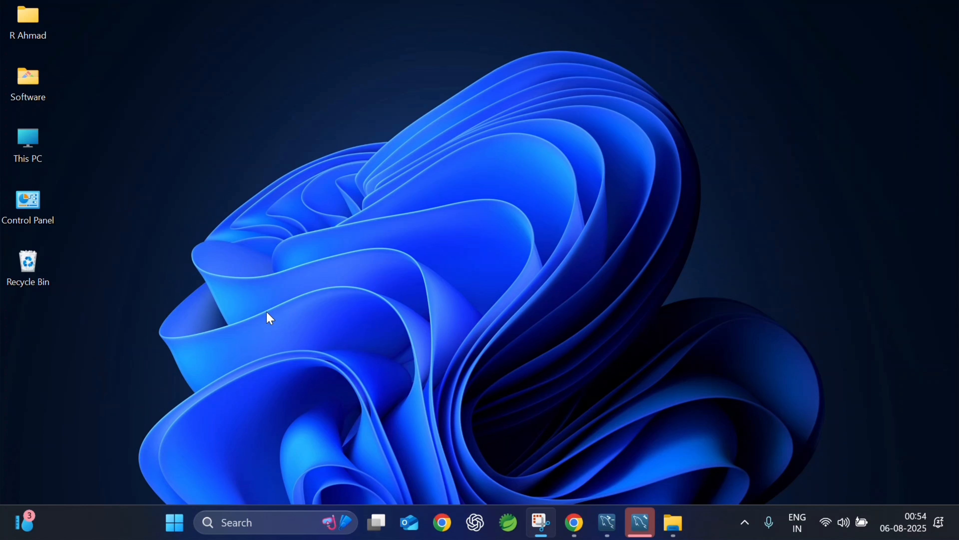
Open the folder C:\Program Files\MySQL\MySQL Server 8.0\bin in File Explorer
double_click(29, 138)
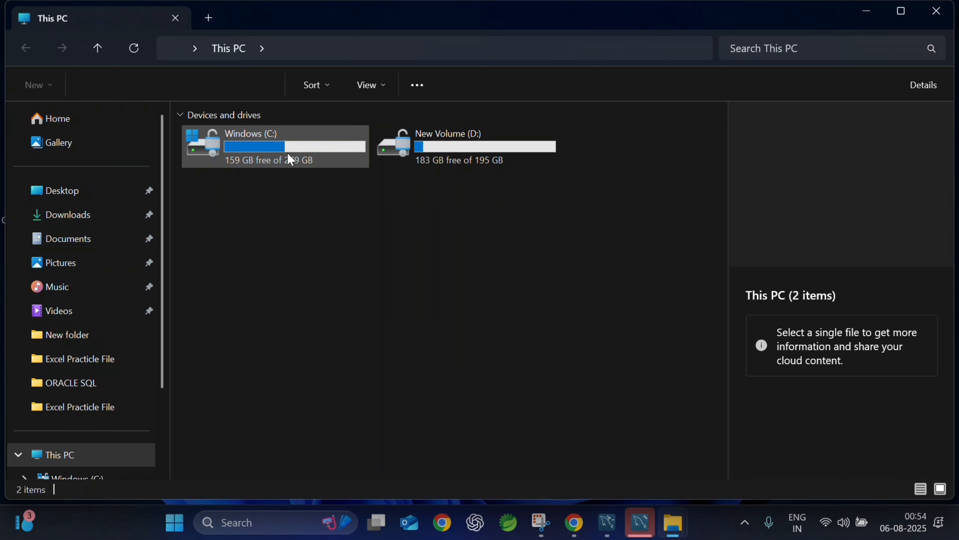
double_click(290, 151)
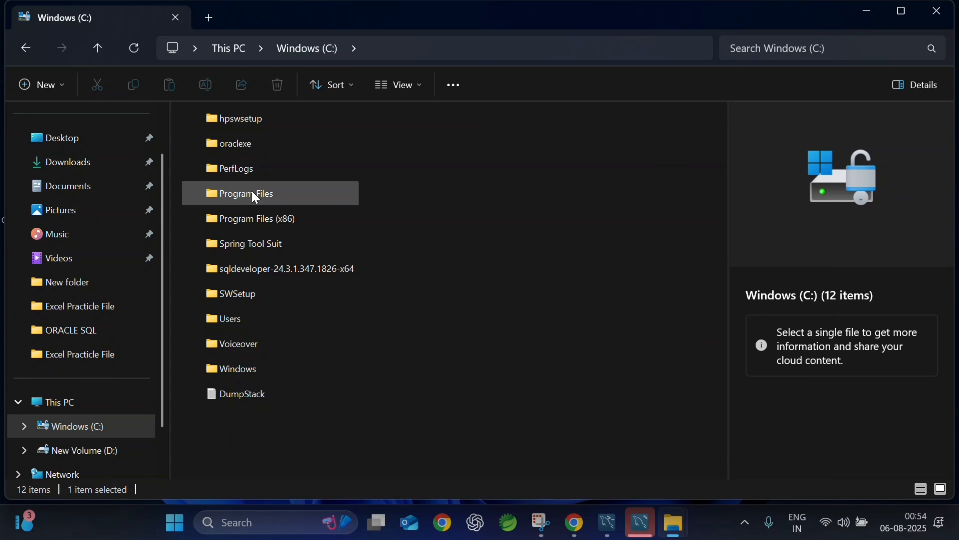
double_click(253, 193)
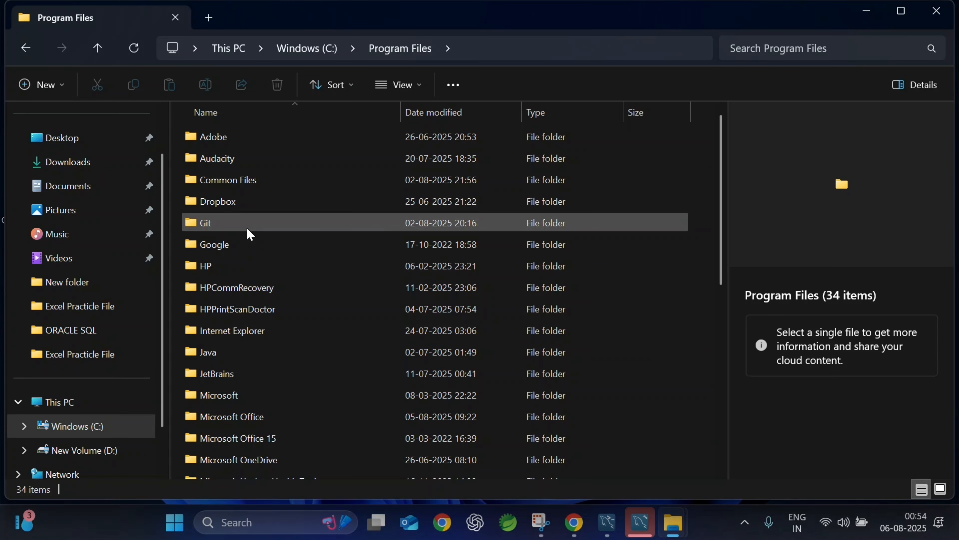
scroll(247, 227, down, 2)
scroll(249, 233, down, 2)
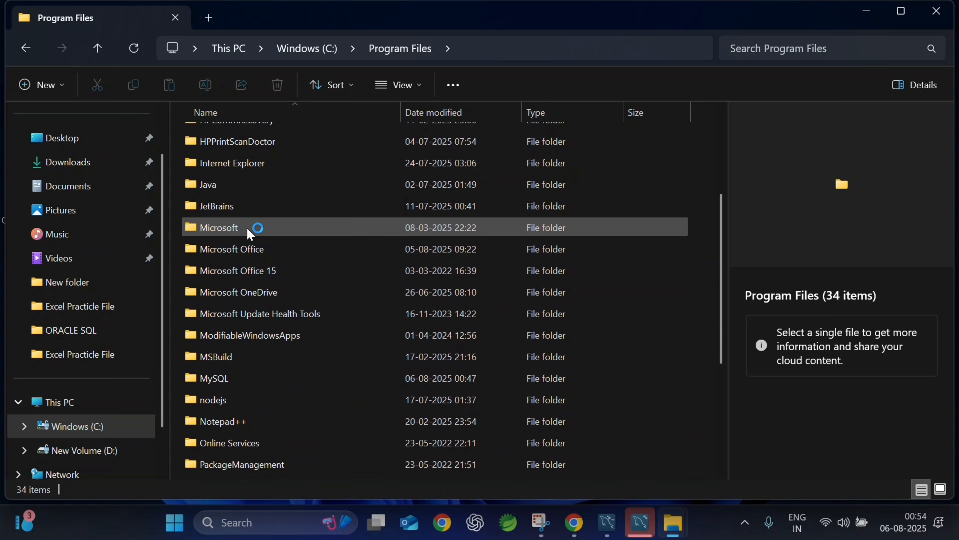
click(223, 380)
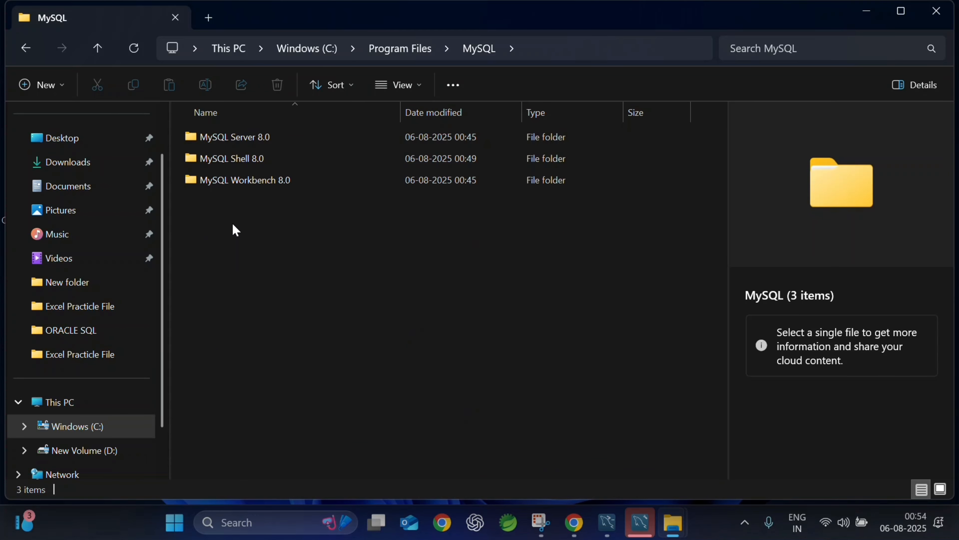
double_click(230, 142)
double_click(221, 136)
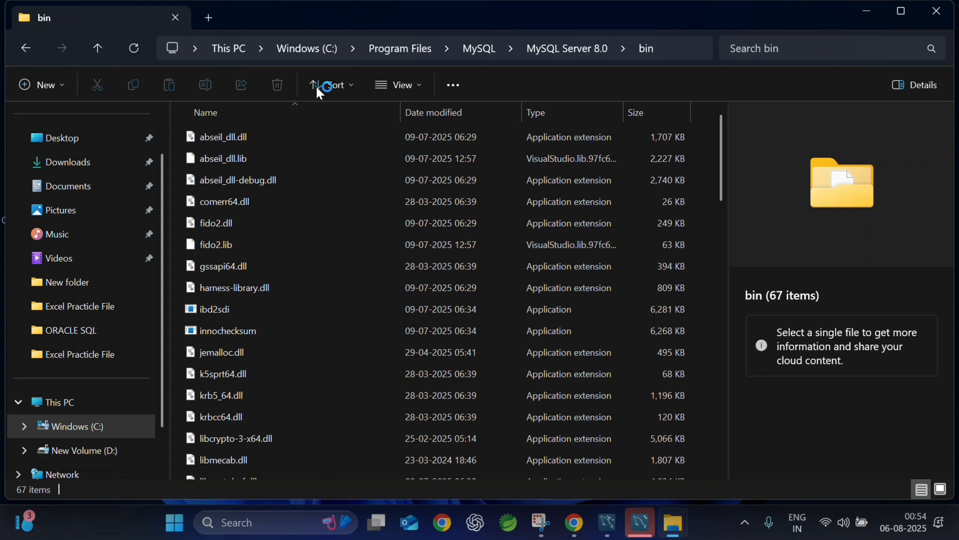
Copy the full path of the MySQL Server 8.0 bin folder and minimize File Explorer
click(667, 44)
key(ctrl+c)
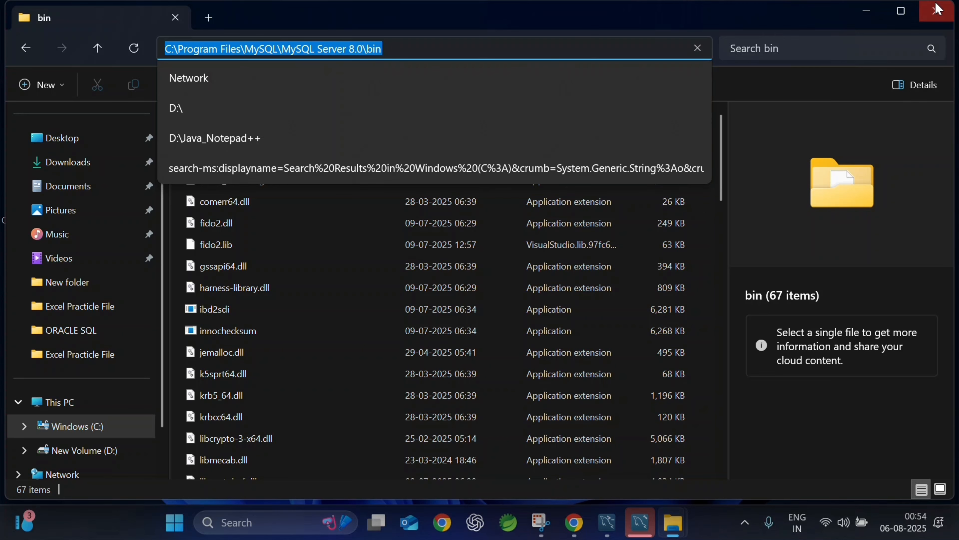
click(866, 11)
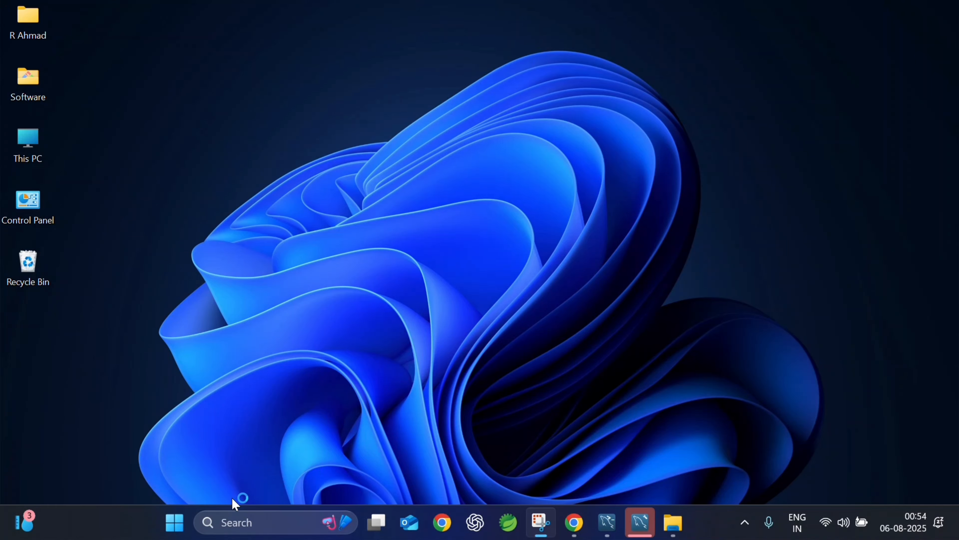
Search Windows for "envi", open the system environment variables settings and bring up the Environment Variables dialog
click(243, 525)
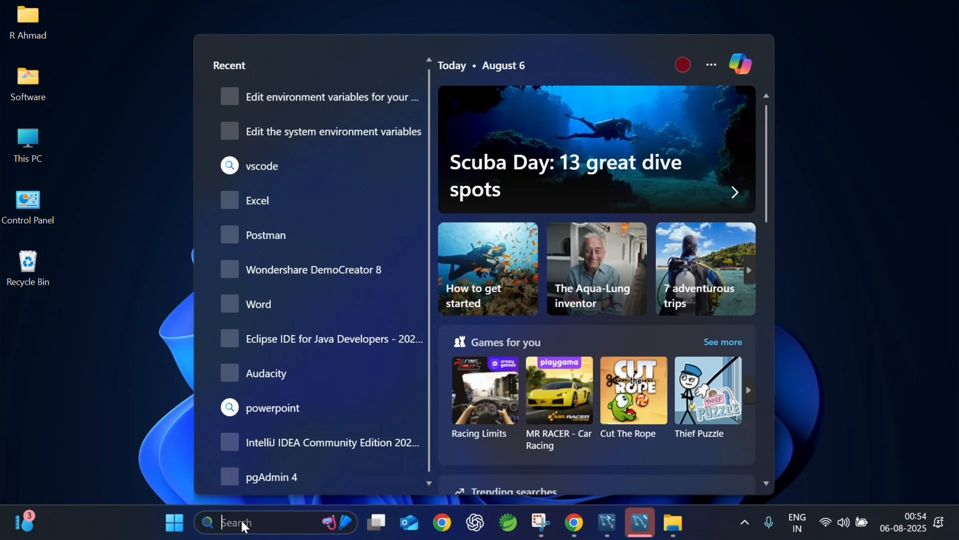
text(envi)
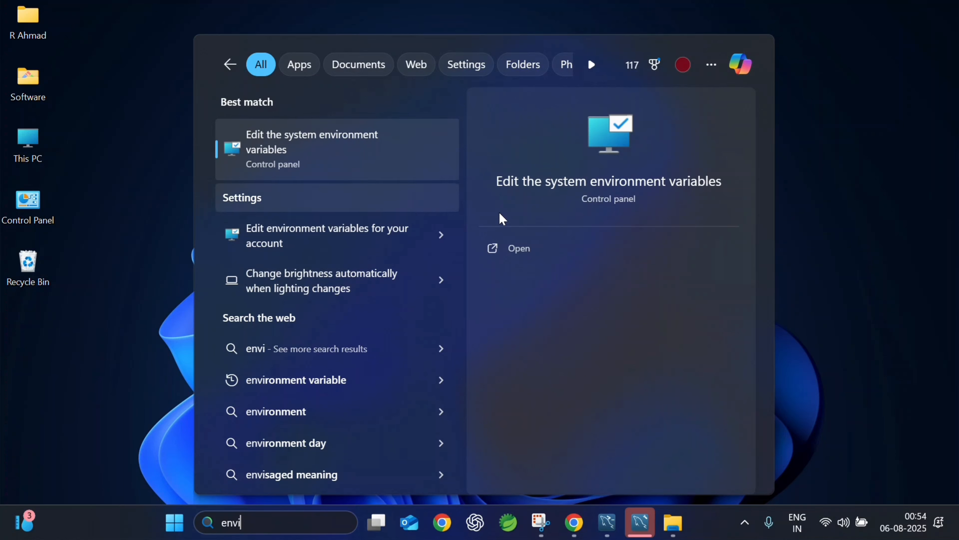
click(521, 255)
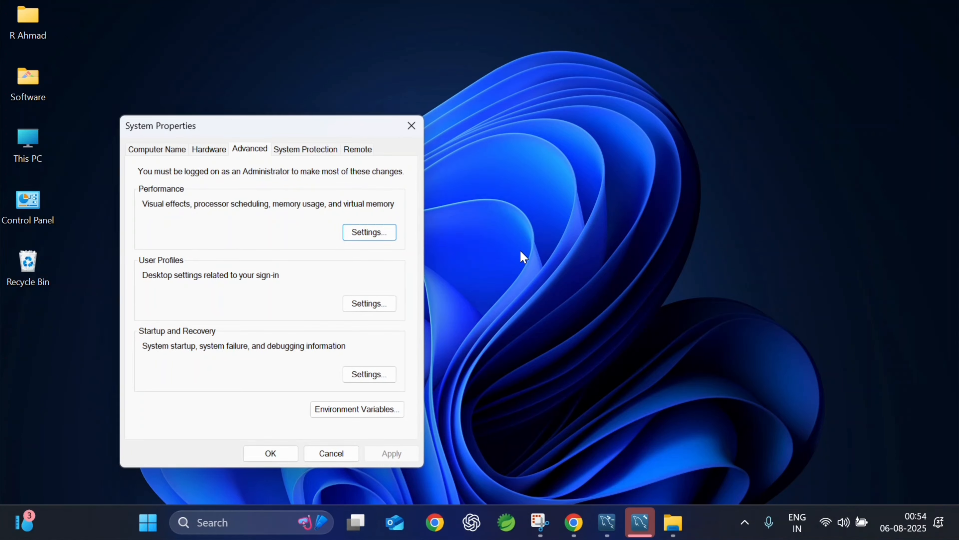
click(348, 411)
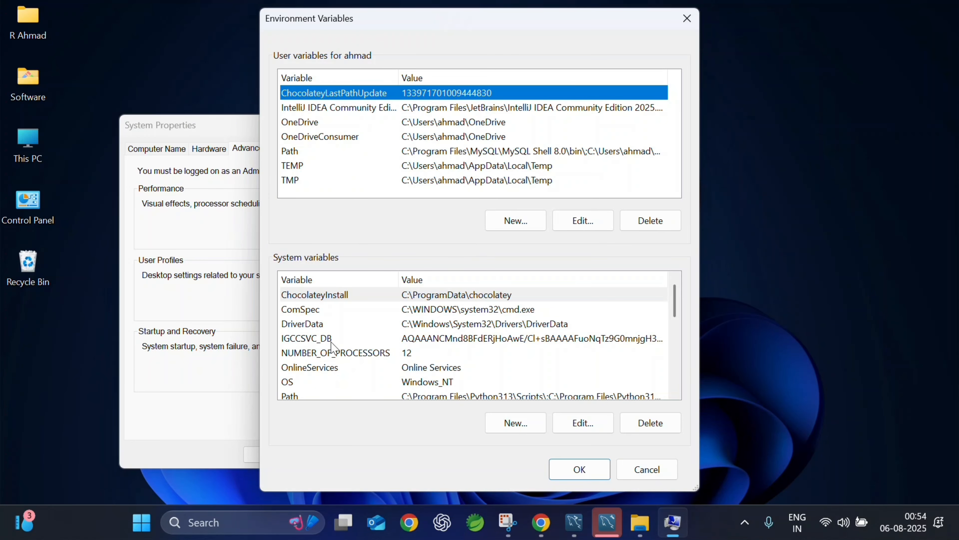
Add C:\Program Files\MySQL\MySQL Server 8.0\bin as a new entry in the system Path variable and save the changes in all dialogs
scroll(332, 344, down, 1)
click(299, 353)
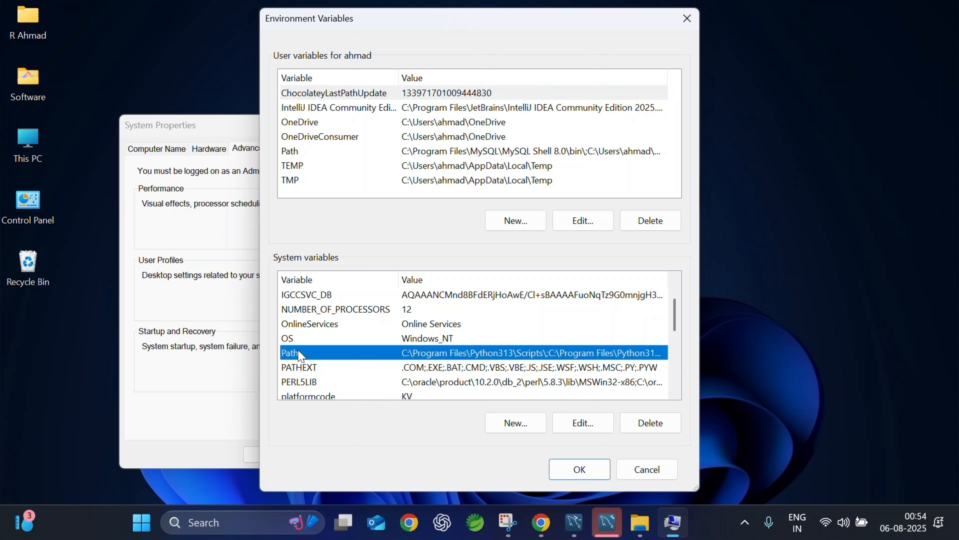
double_click(302, 352)
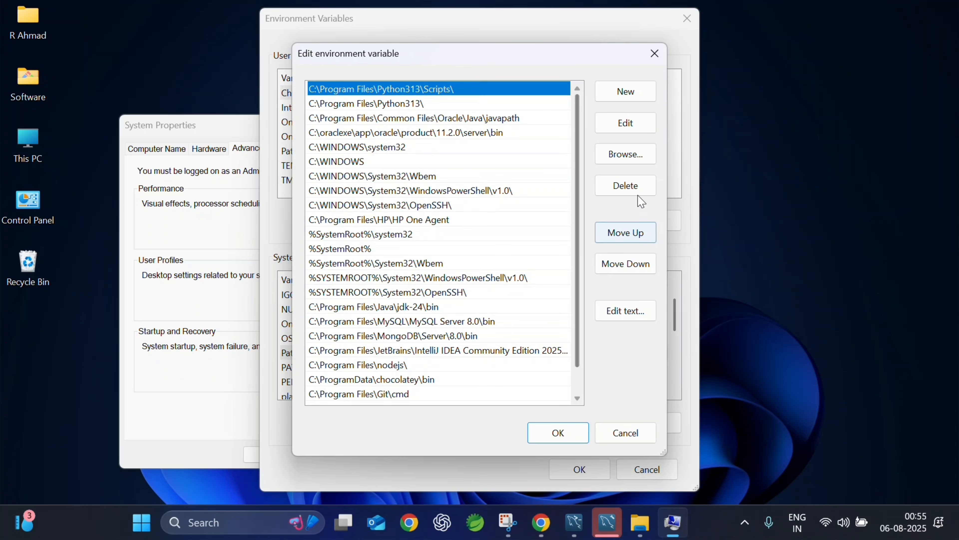
click(636, 99)
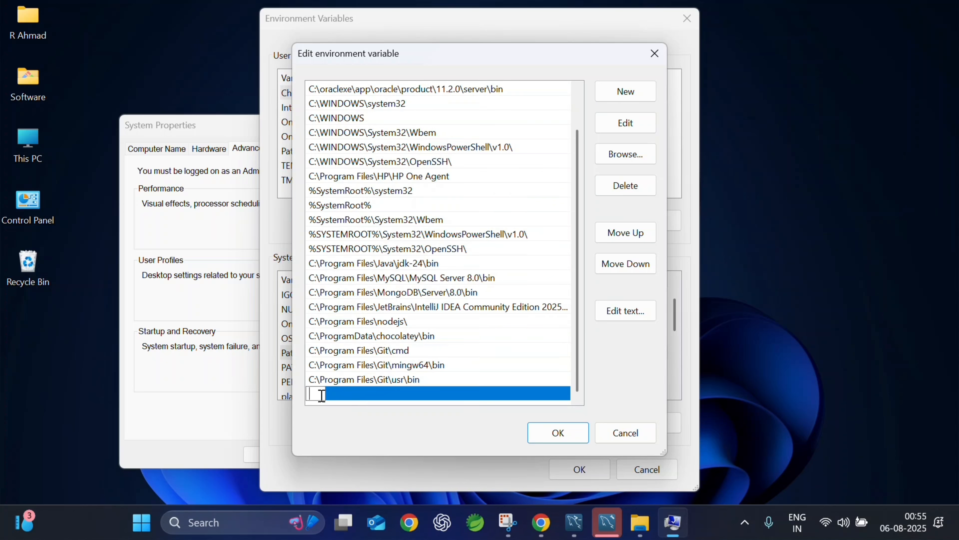
key(ctrl+v)
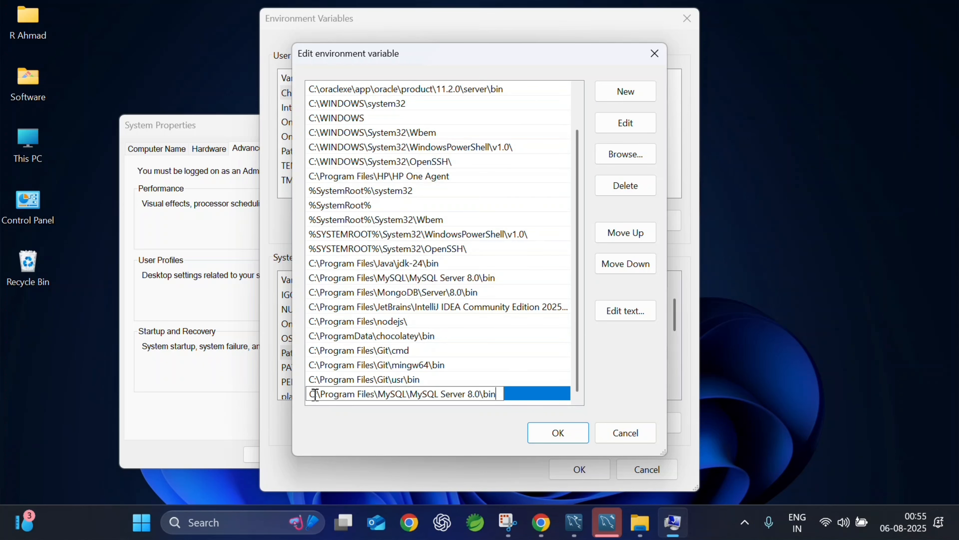
click(557, 435)
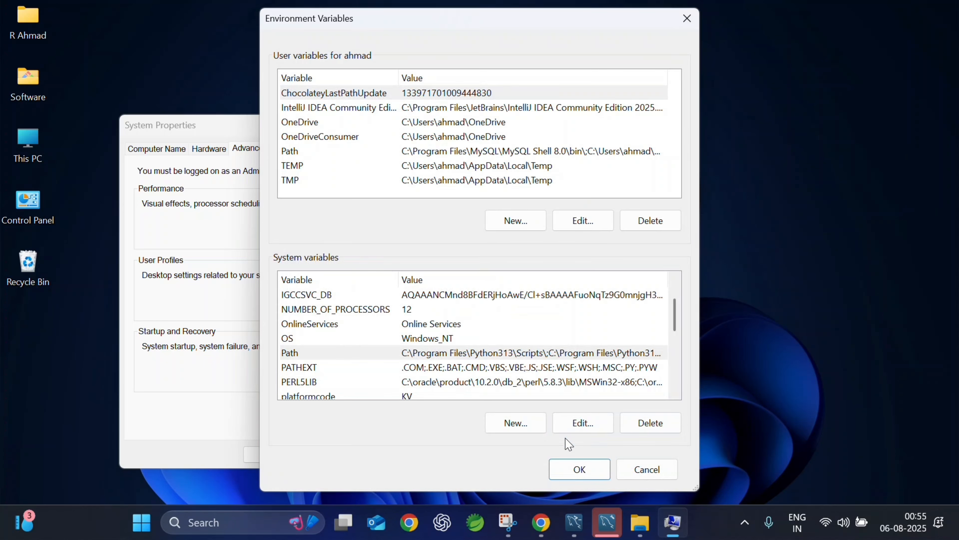
click(581, 469)
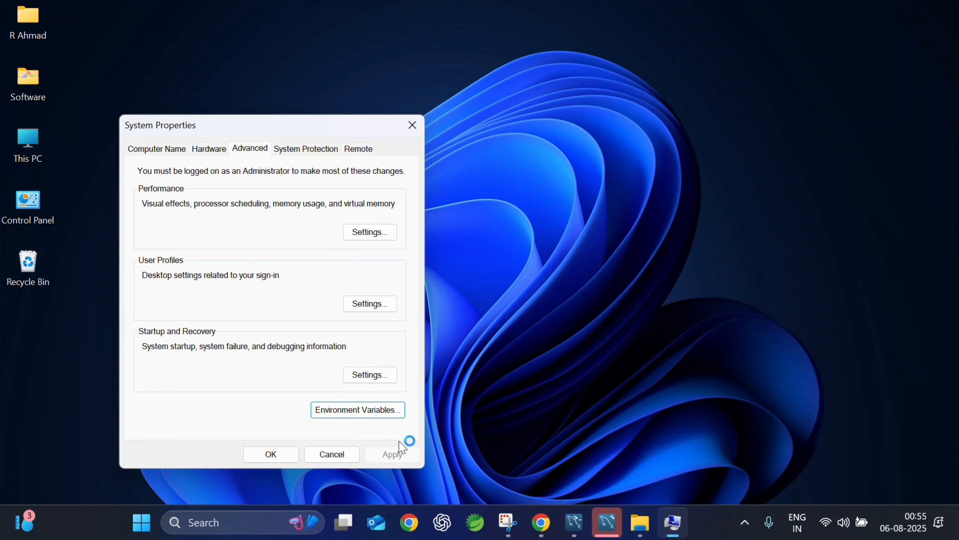
click(281, 456)
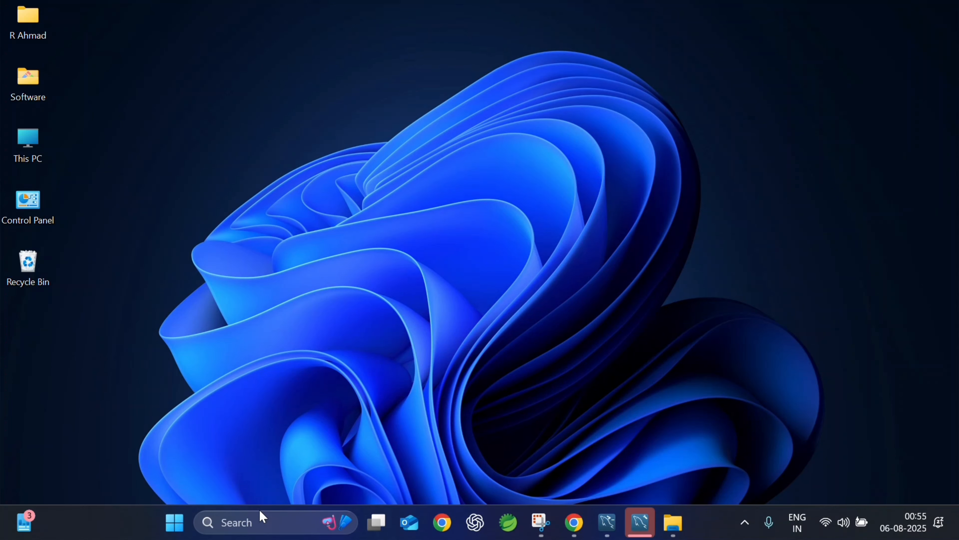
Open Command Prompt through a Windows search for "cmd", check the installed version with mysql --version and minimize the window
click(254, 518)
text(cmd)
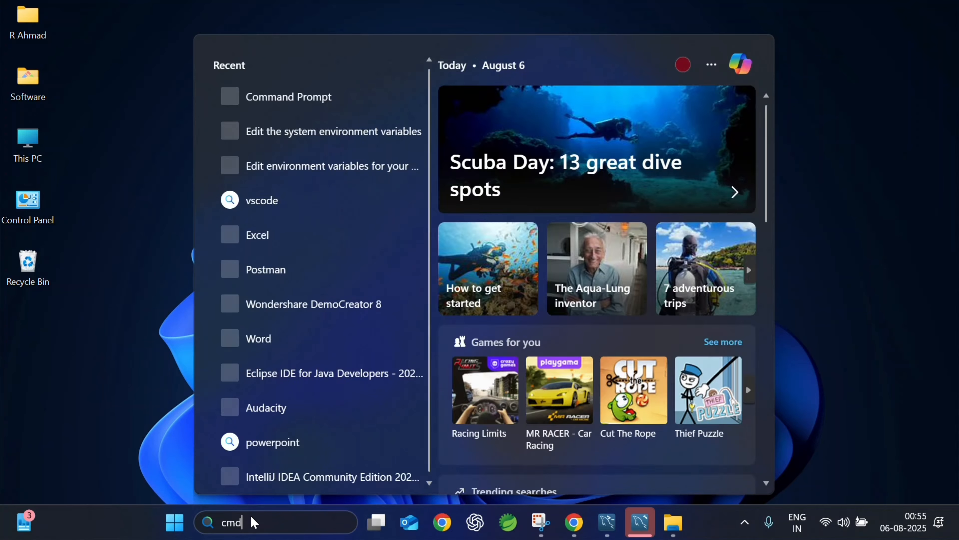
key(Return)
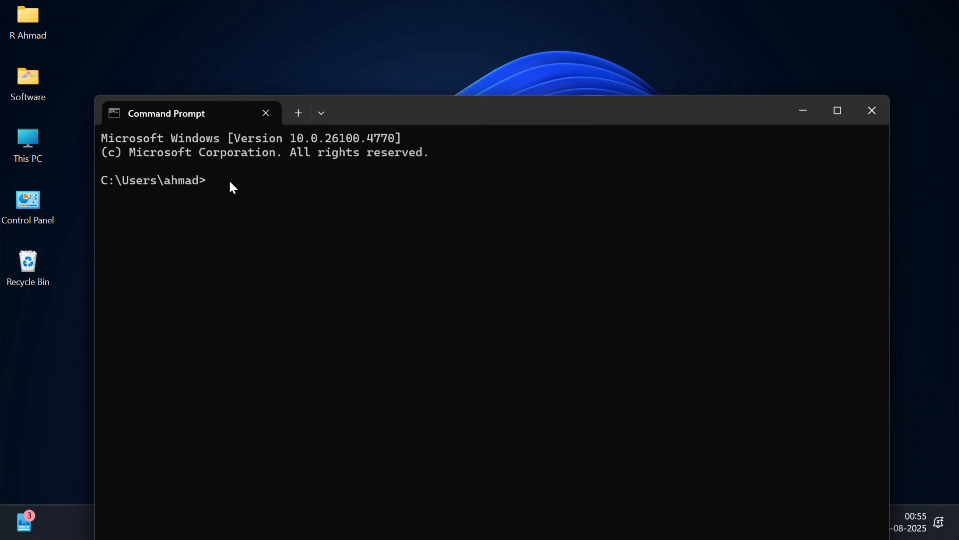
key(ctrl+equal)
text(mysql --version)
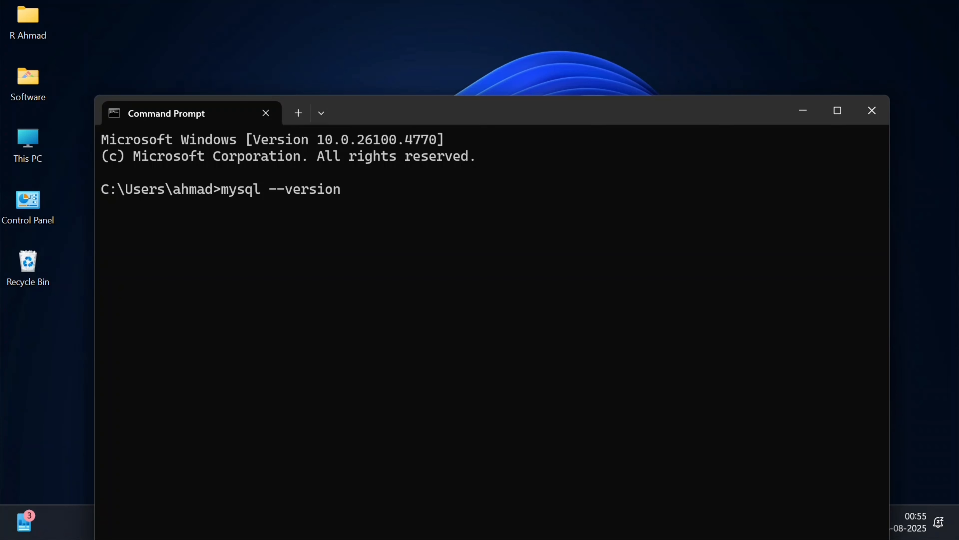
key(Return)
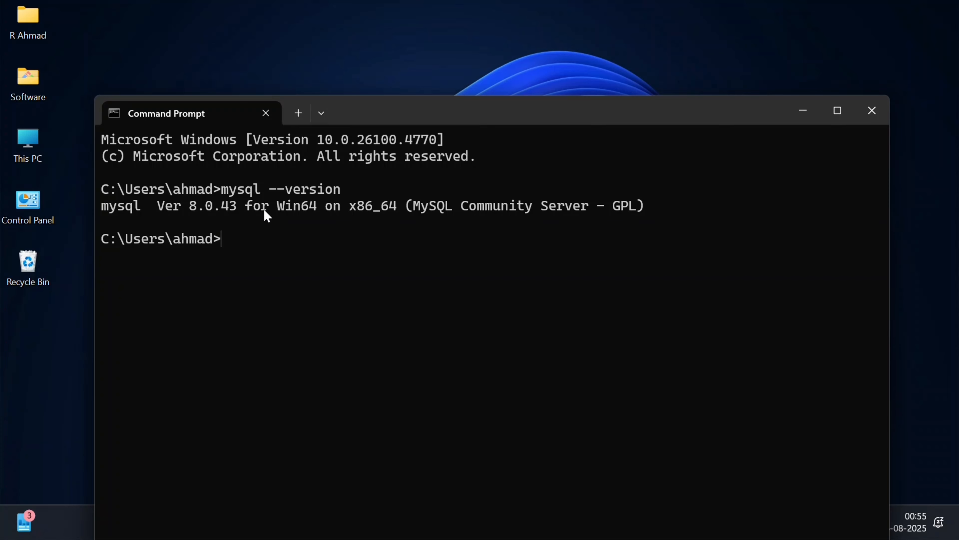
click(803, 114)
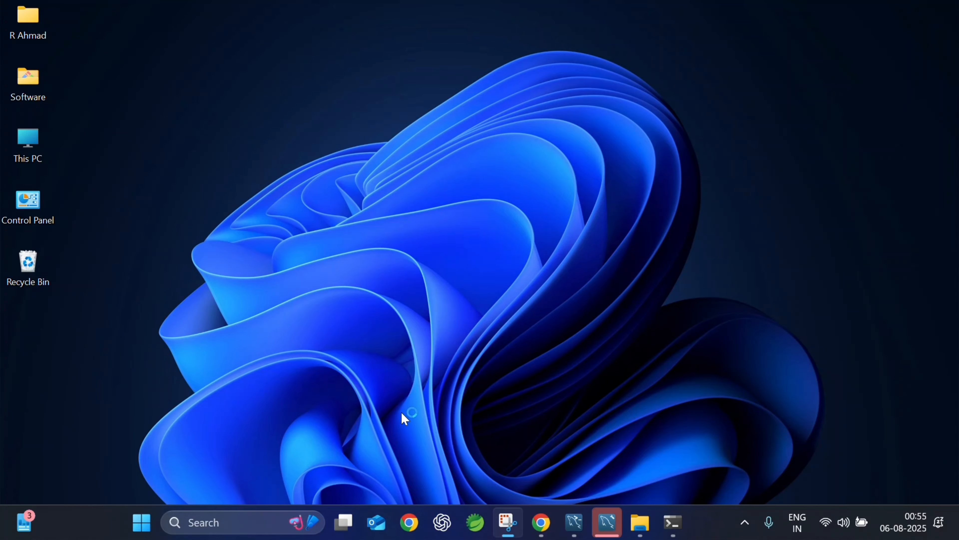
Open a new Command Prompt with enlarged text and log in to MySQL with mysql -u root -p, entering the root password
click(220, 520)
text(cmd)
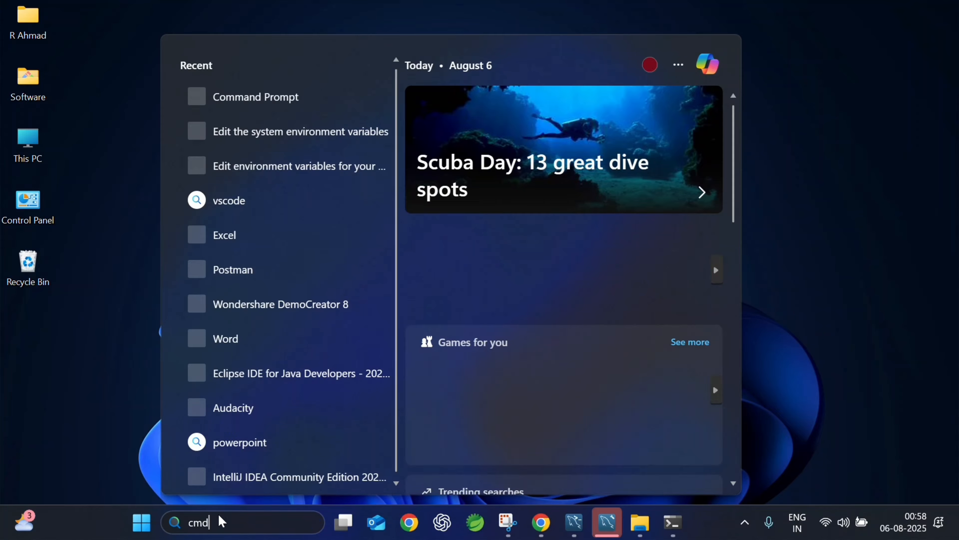
key(Return)
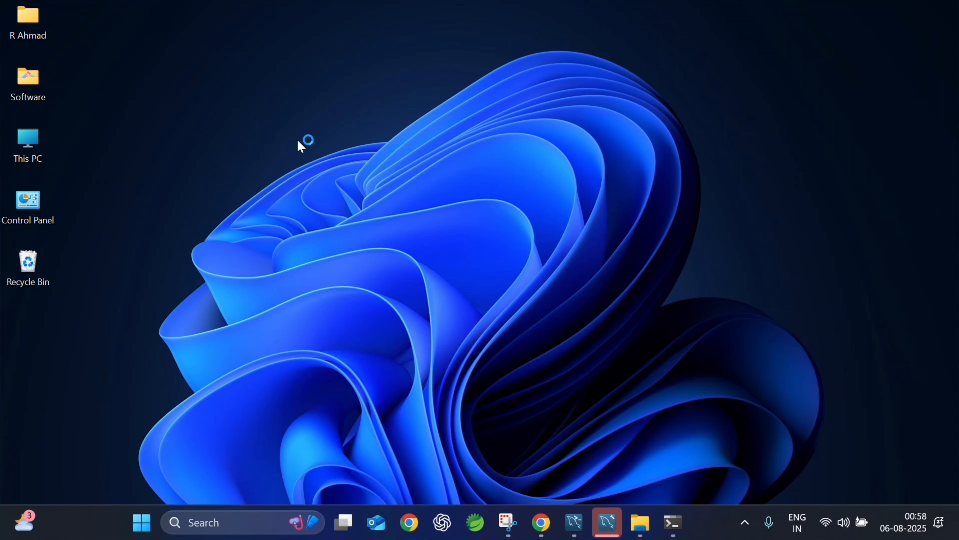
scroll(198, 108, up, 4)
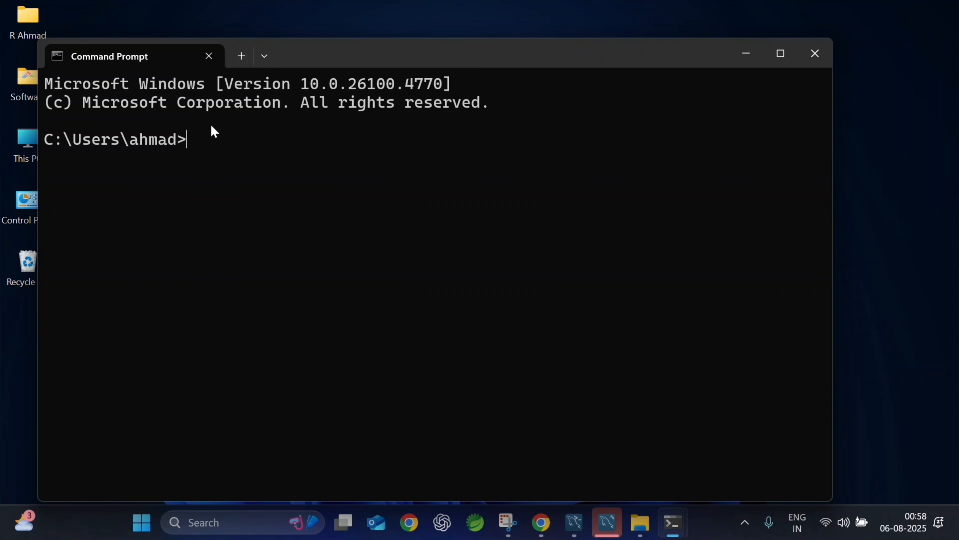
text(mysql -u)
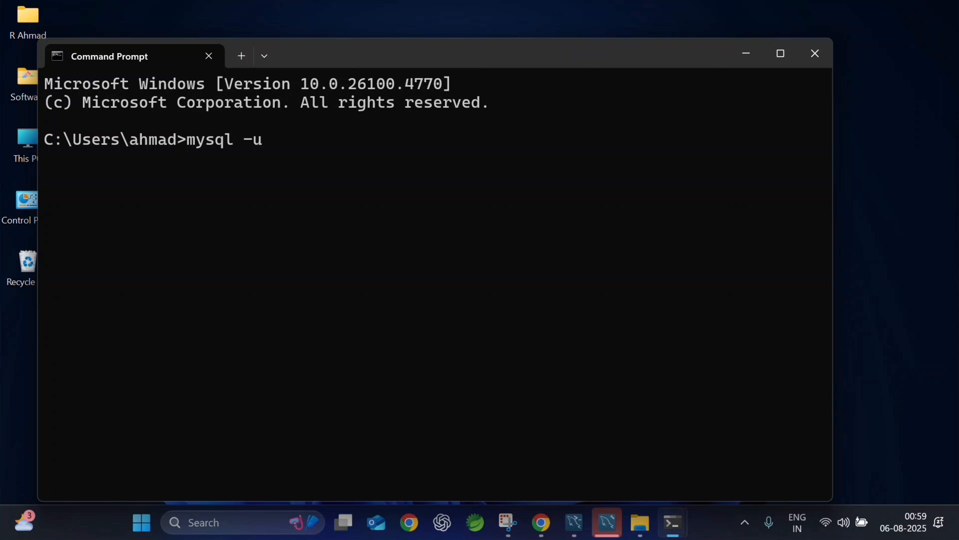
text( root -p)
key(Return)
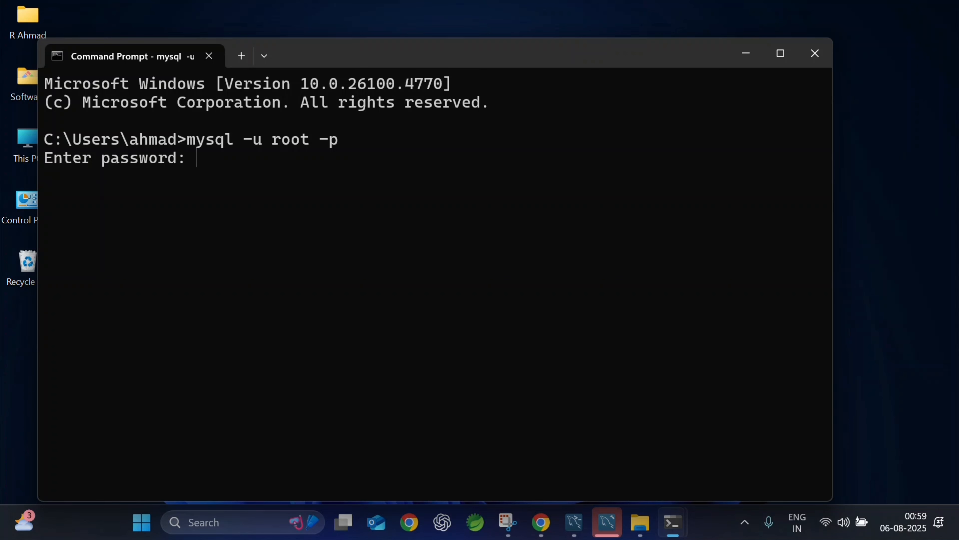
text(*********)
key(Return)
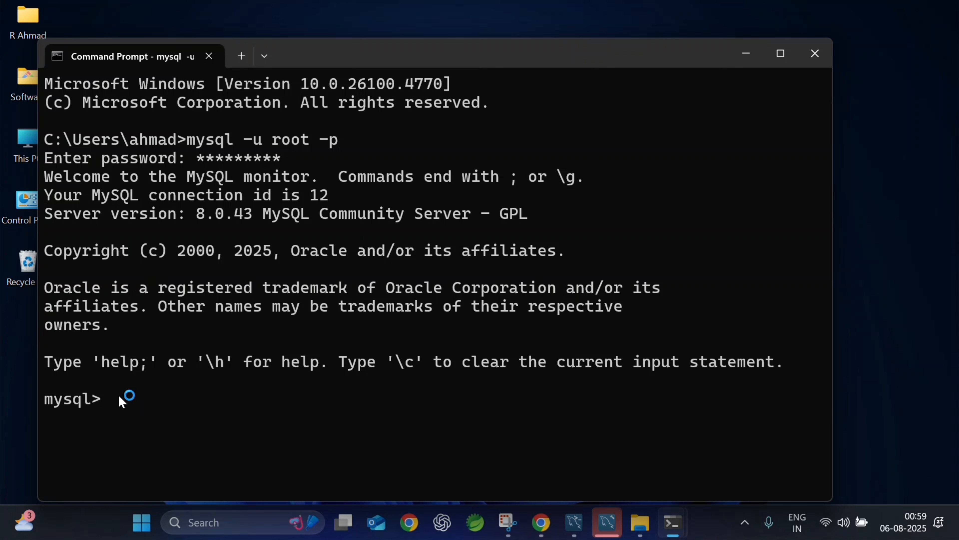
List the server's existing databases with Show Databases; at the MySQL prompt
text(Show Databases)
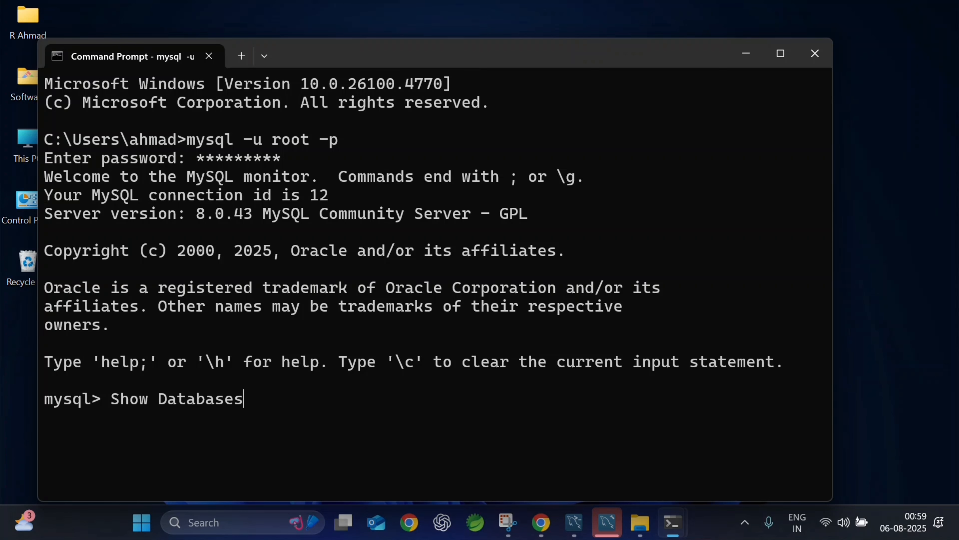
text(;)
key(Return)
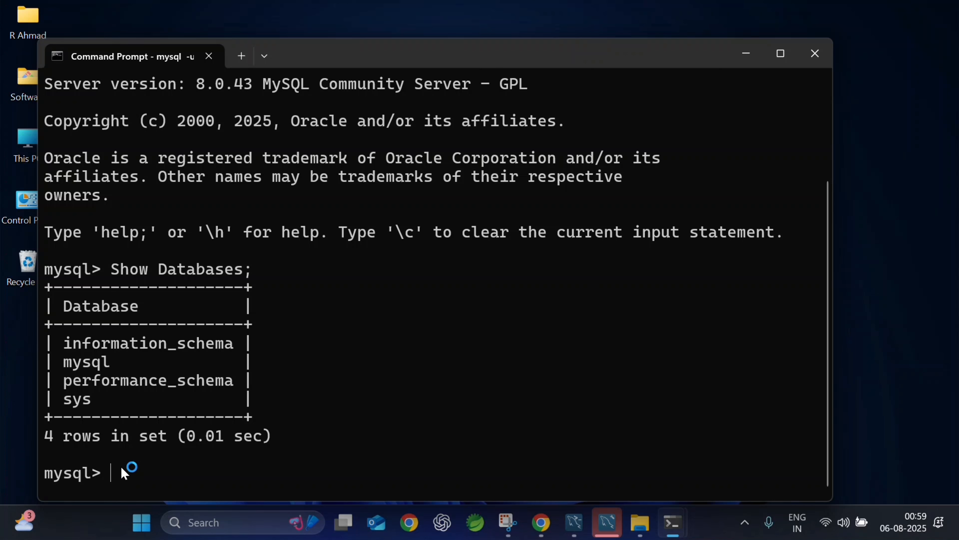
Create a new database named rafeedb with the statement CREATE DATABASE rafeedb;
text(CREATE DATA)
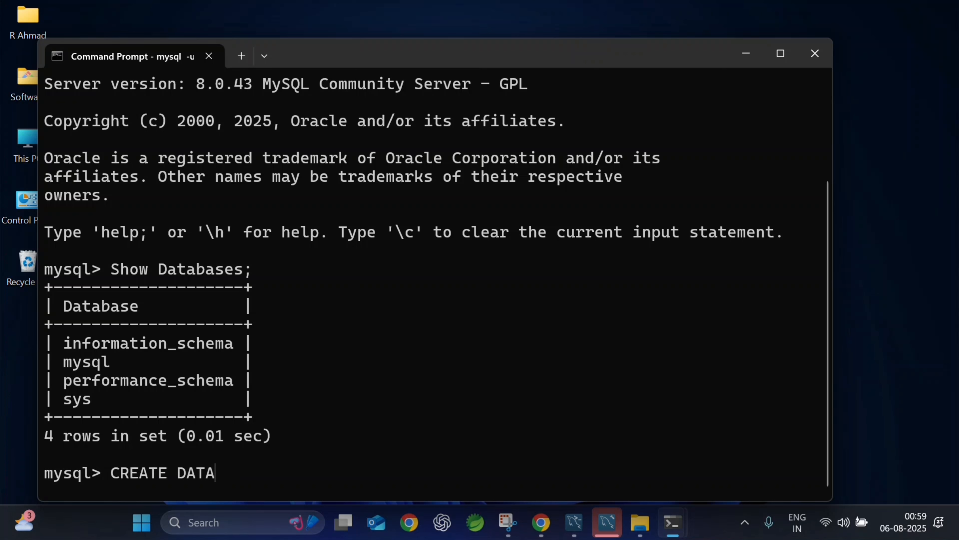
text(BASE rafee)
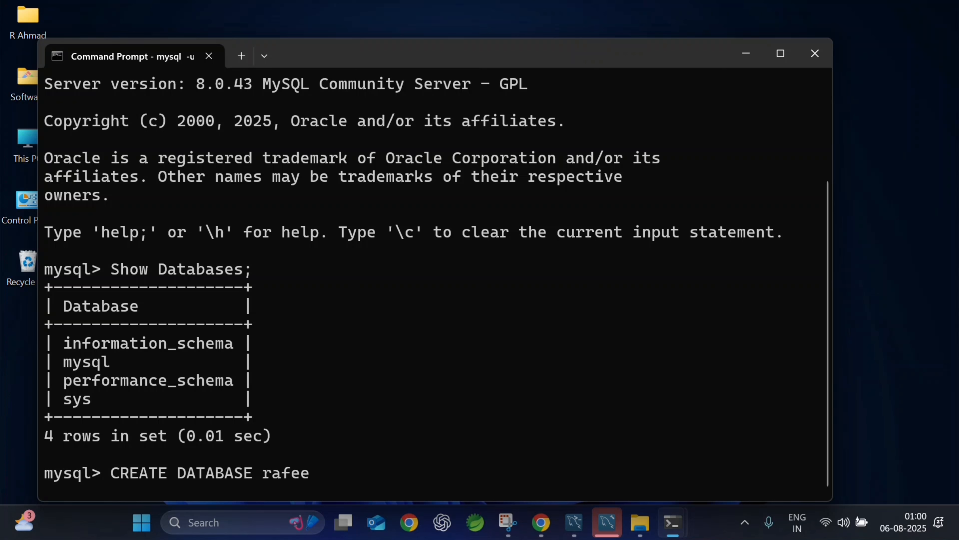
text(db;)
key(Return)
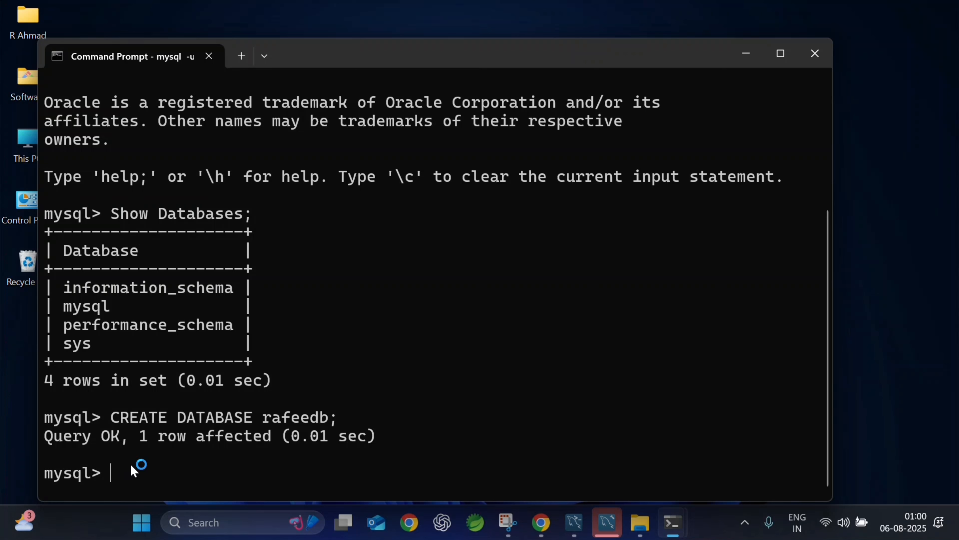
Run SHOW DATABASES; to check for the new rafeedb database and minimize Command Prompt
text(SHOW DAT)
text(AB)
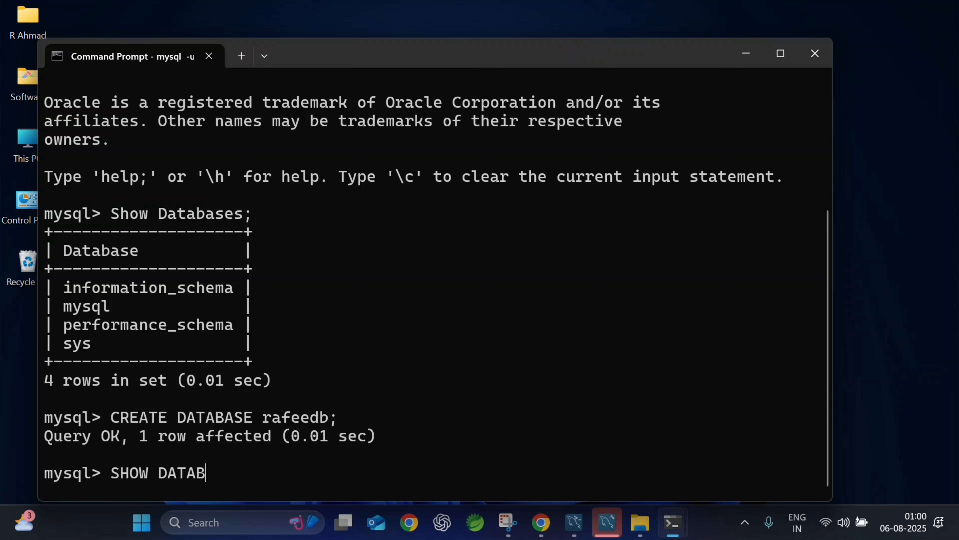
text(ASES;)
key(Return)
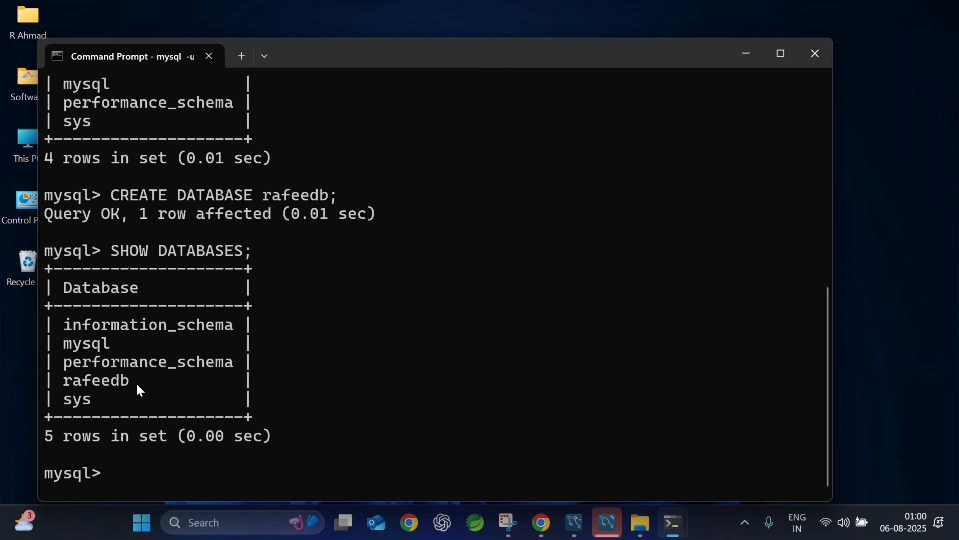
click(746, 54)
click(294, 380)
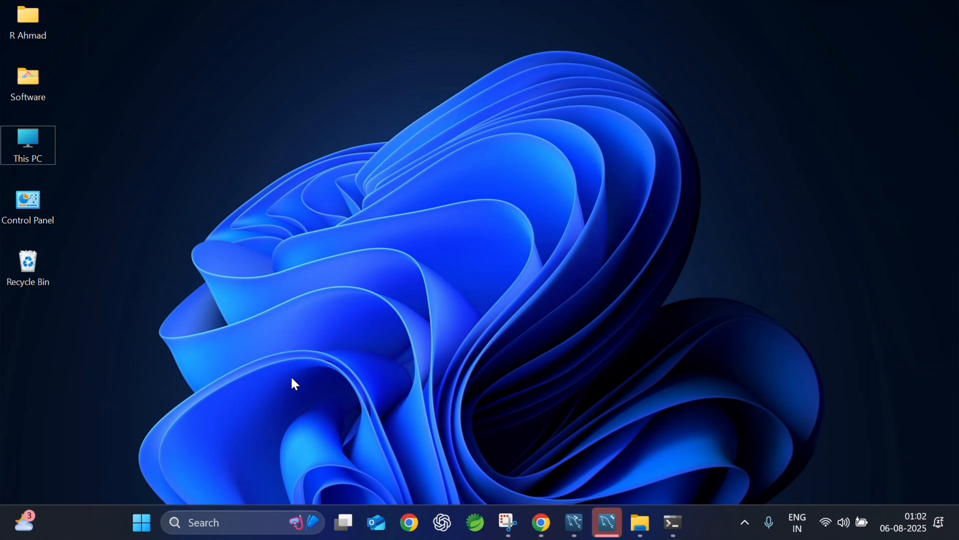
Search Windows for "mysql", launch MySQL Workbench 8.0 CE and maximize its window
click(206, 521)
text(m)
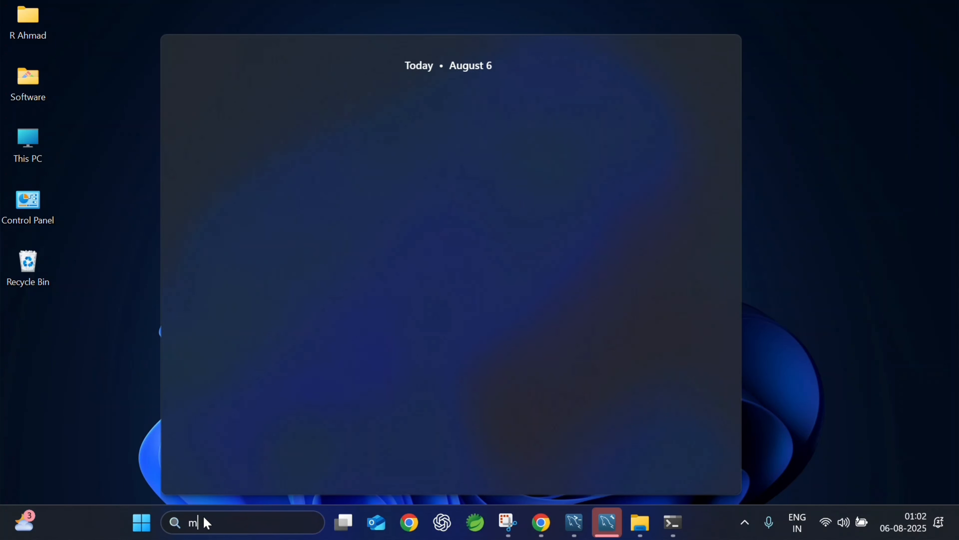
text(ysql)
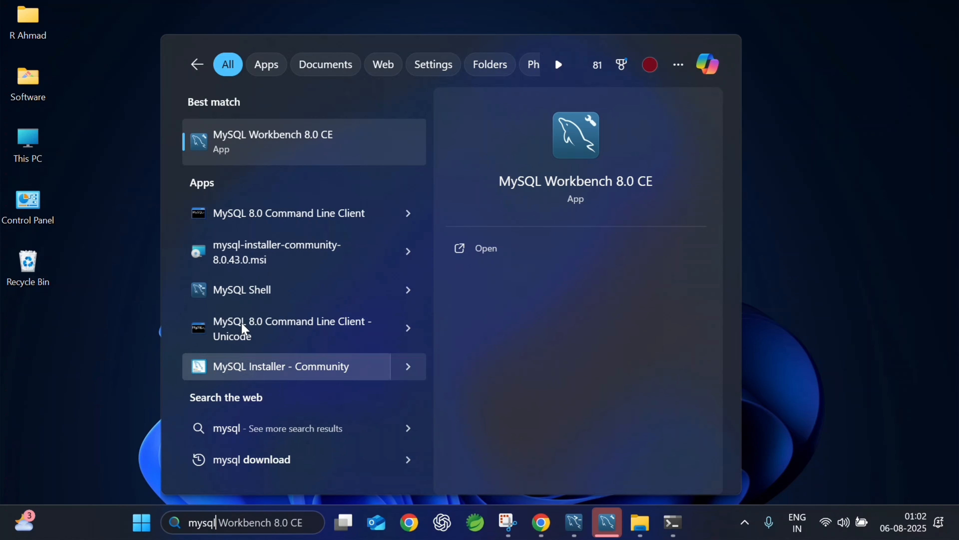
click(254, 150)
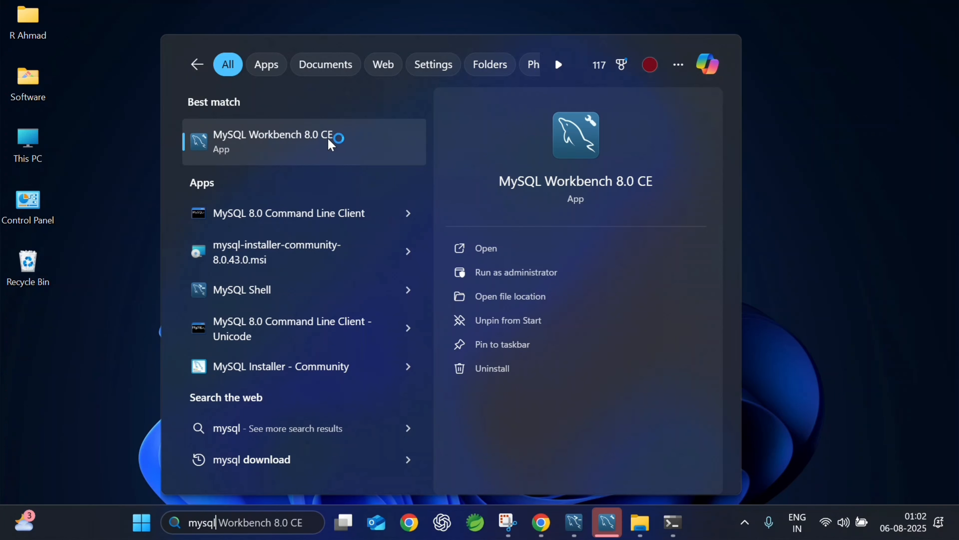
click(272, 142)
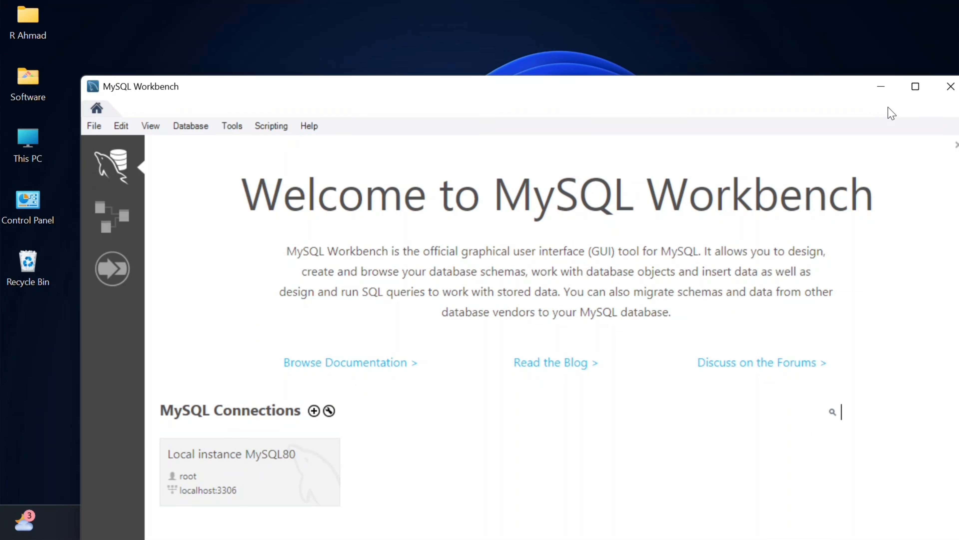
click(915, 86)
Connect to Local instance MySQL80 with the root account password and display the server's schemas list
click(142, 391)
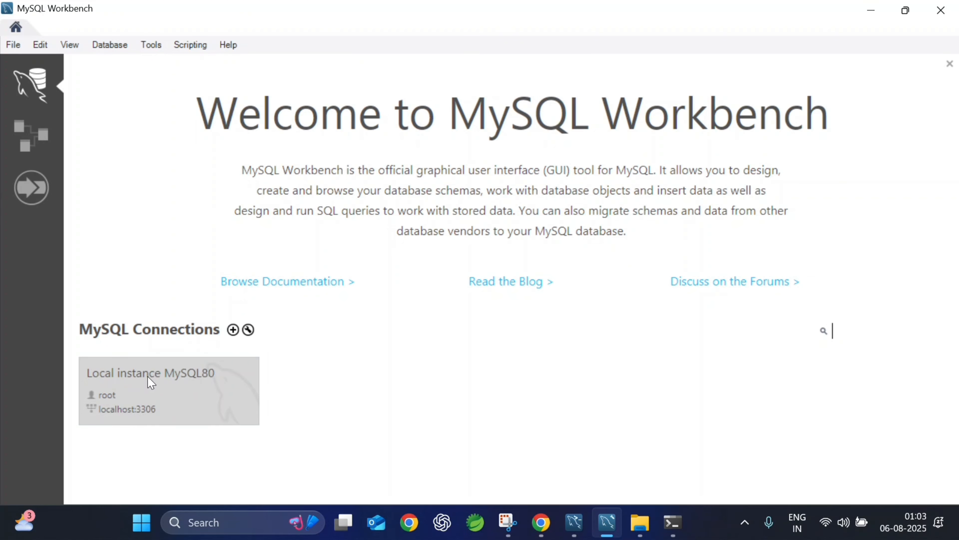
click(138, 378)
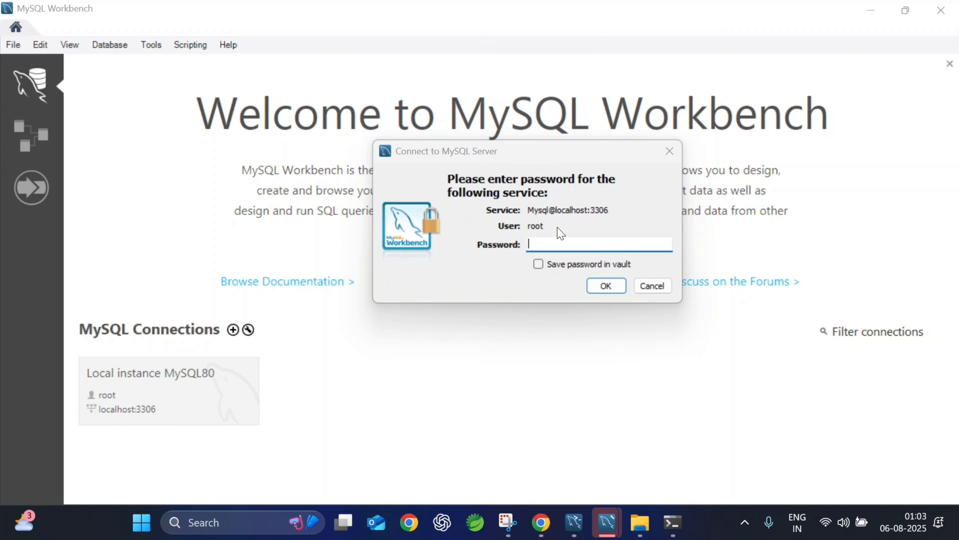
text(*****)
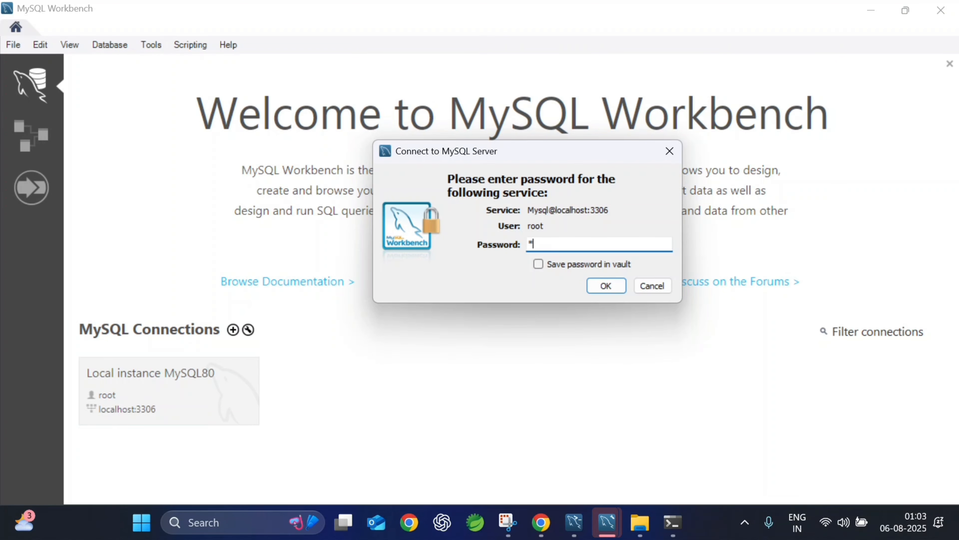
text(*****)
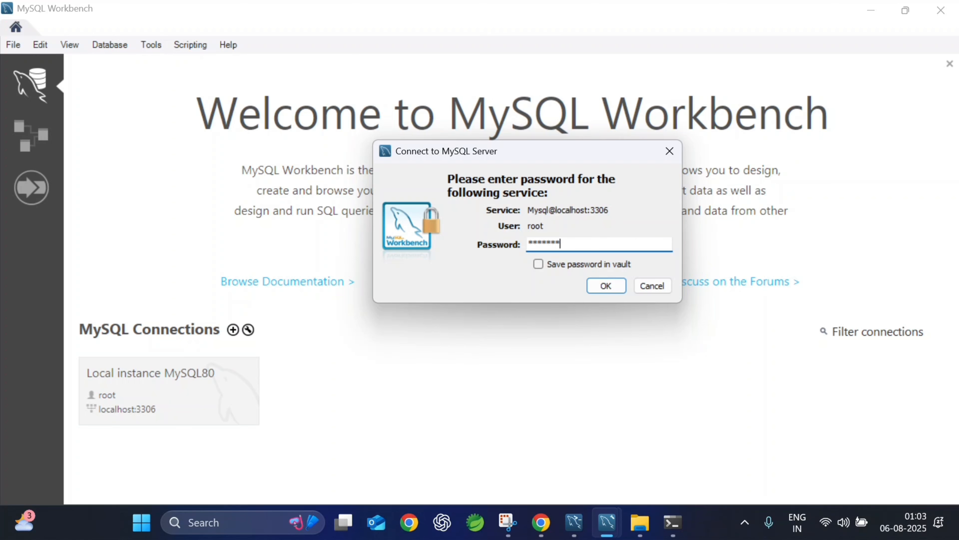
click(605, 289)
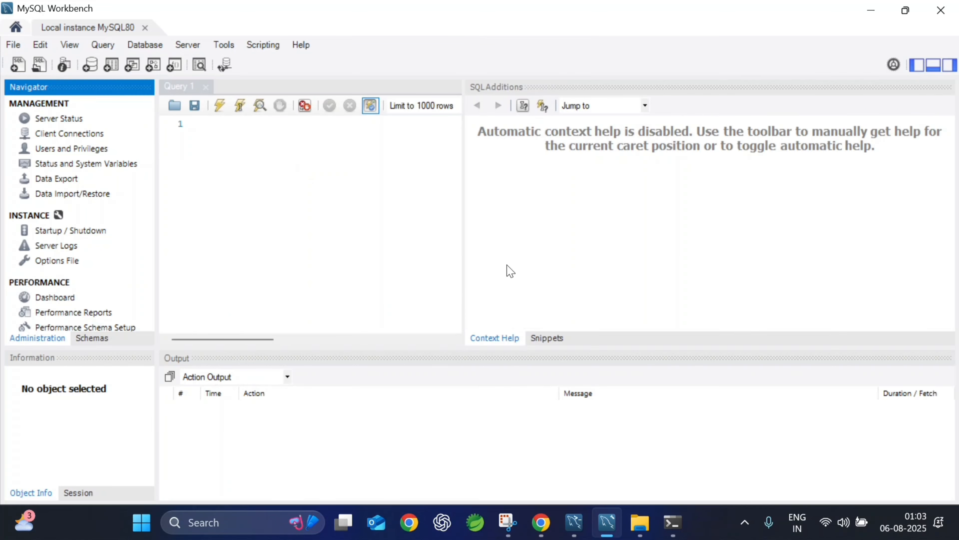
click(90, 340)
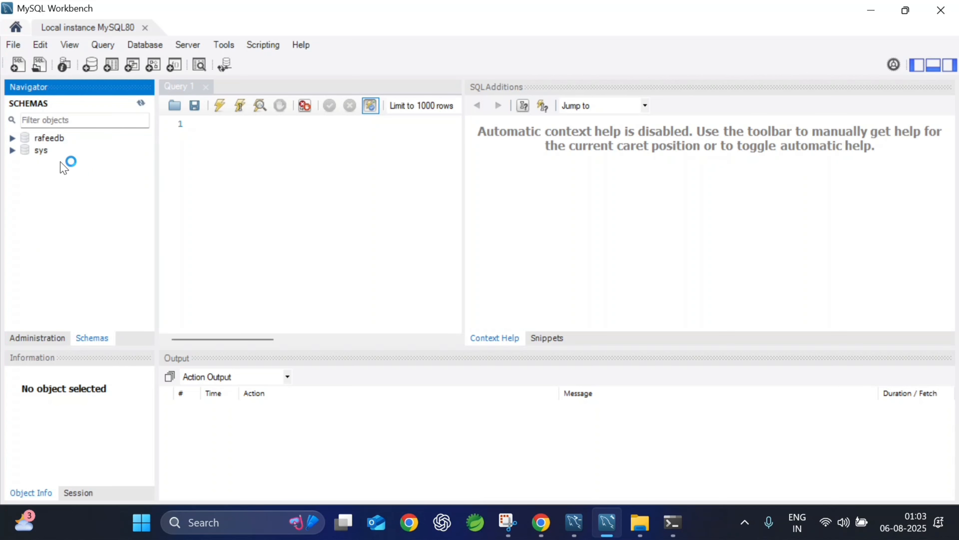